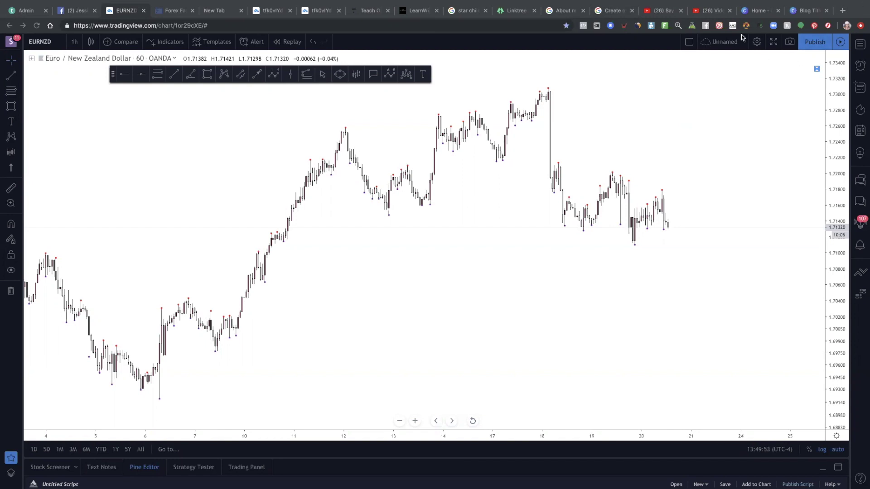
Step: Switch the EURNZD chart to the daily timeframe
left_click(74, 41)
left_click(80, 234)
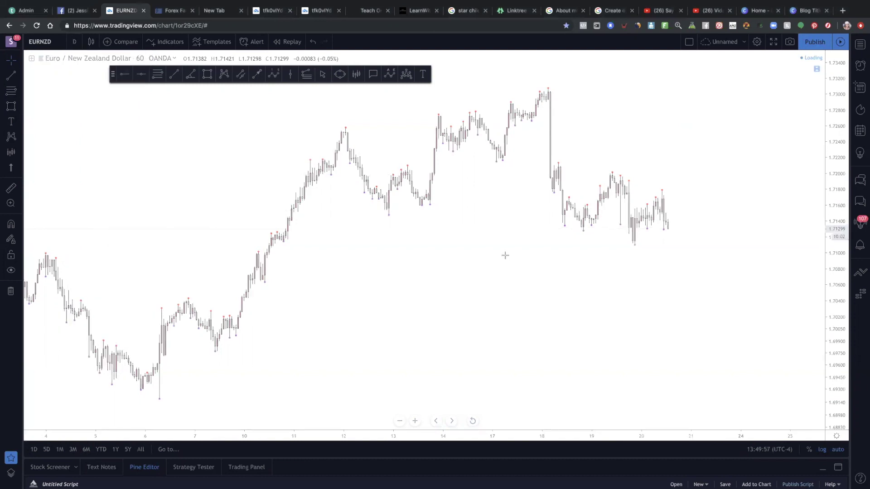
scroll(496, 256, "up", 5)
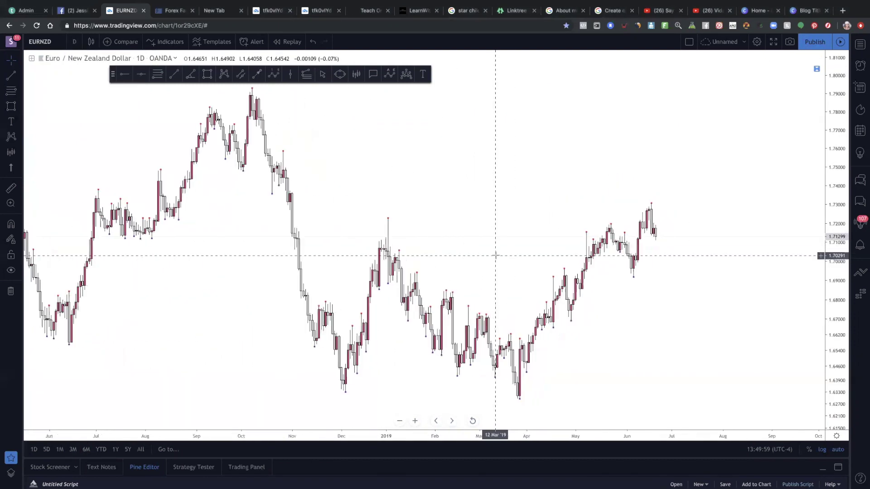
scroll(496, 255, "up", 2)
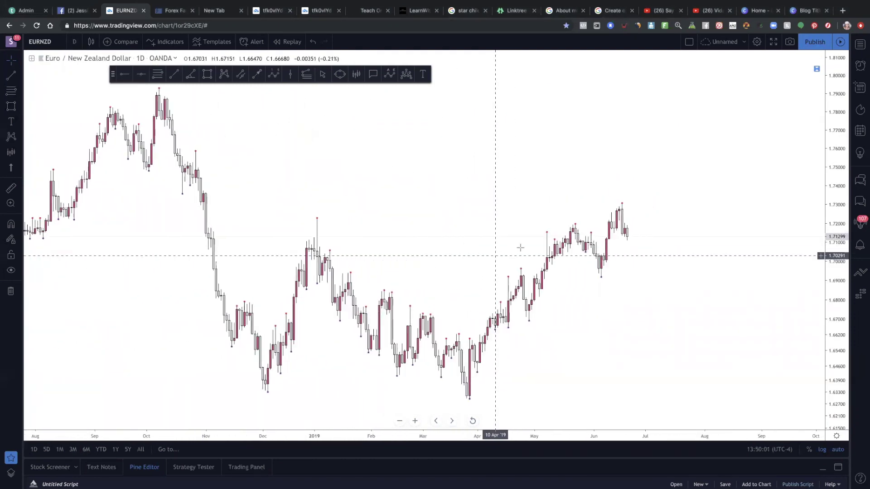
scroll(361, 223, "down", 4)
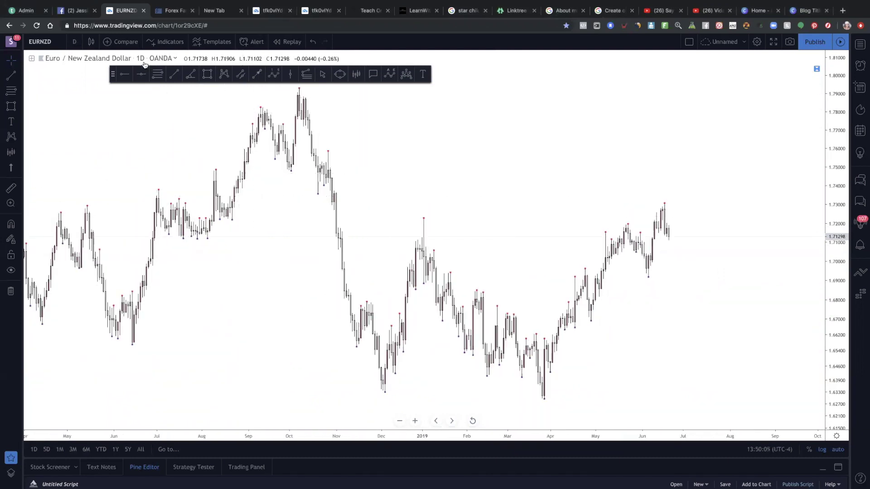
Step: Draw a rectangular resistance zone just above the June 2019 high, about 1.7330 to 1.7386, extending back to 5 December 2017
left_click(207, 74)
mouse_move(65, 201)
left_mouse_down()
mouse_move(769, 181)
mouse_move(780, 189)
left_mouse_up()
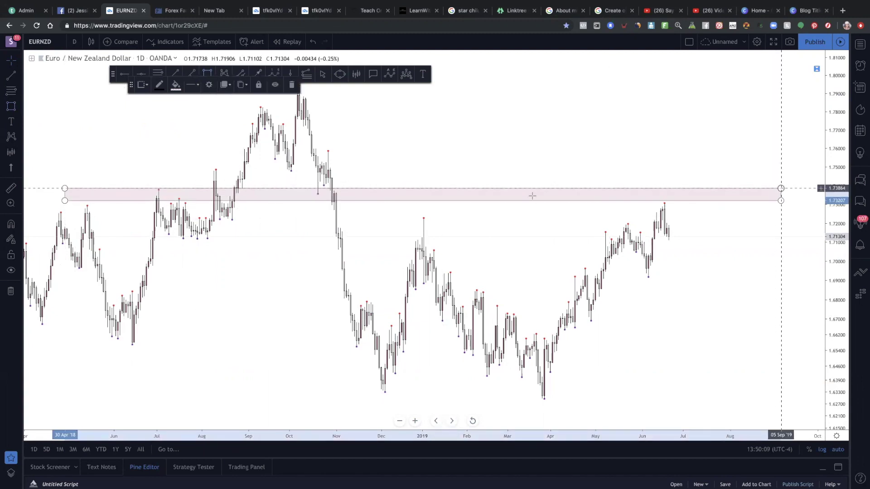
scroll(75, 205, "down", 3)
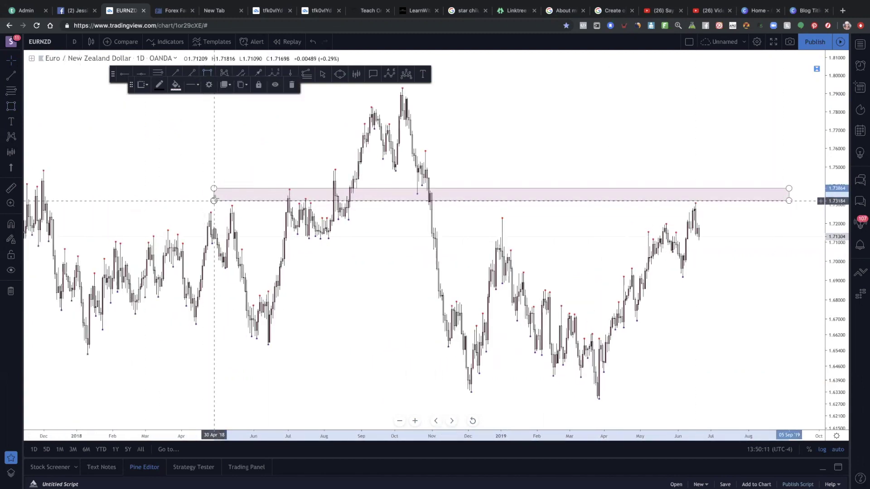
left_click_drag(214, 201, 47, 198)
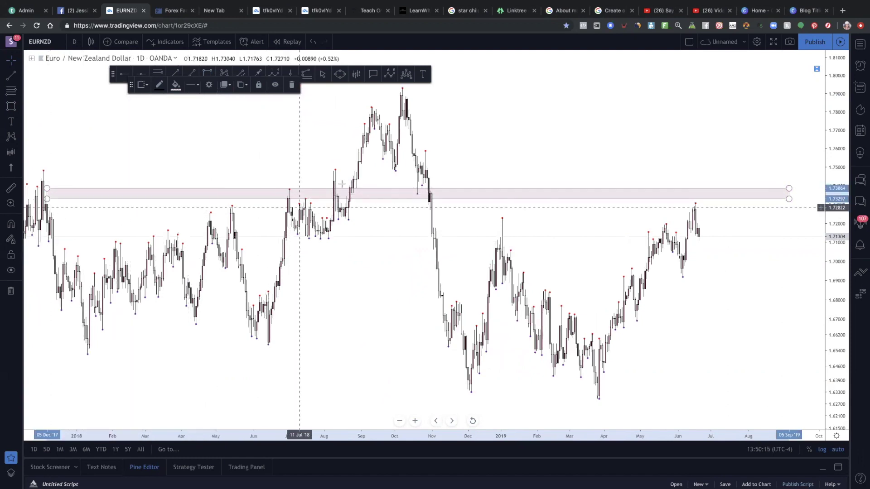
Step: Extend the resistance zone forward to about 27 September 2019 and move its lower edge to about 1.7303
scroll(407, 195, "up", 3)
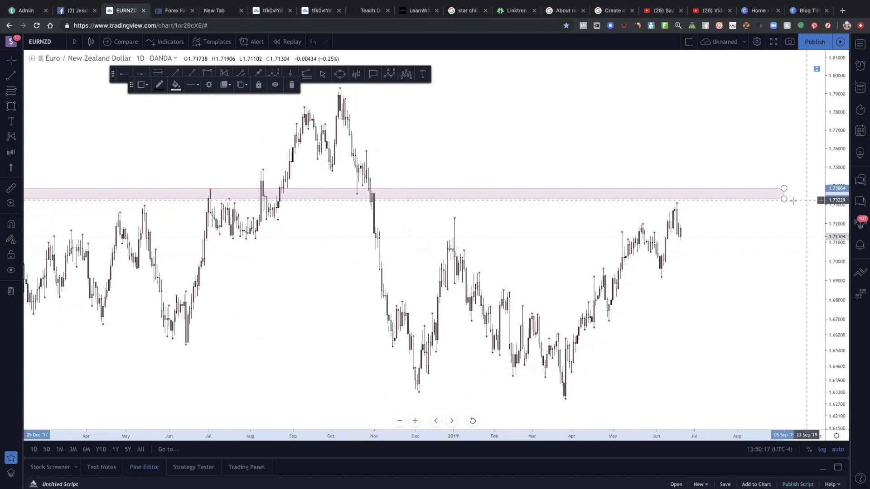
left_click_drag(784, 199, 809, 194)
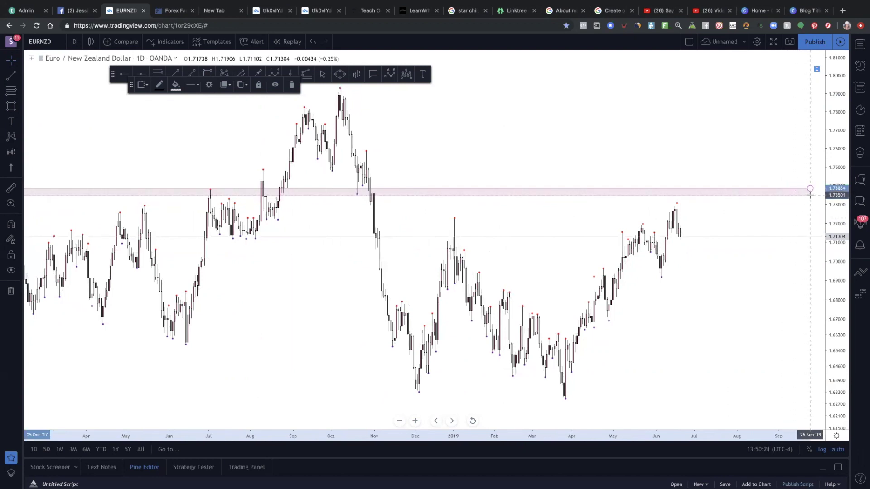
scroll(651, 199, "up", 5)
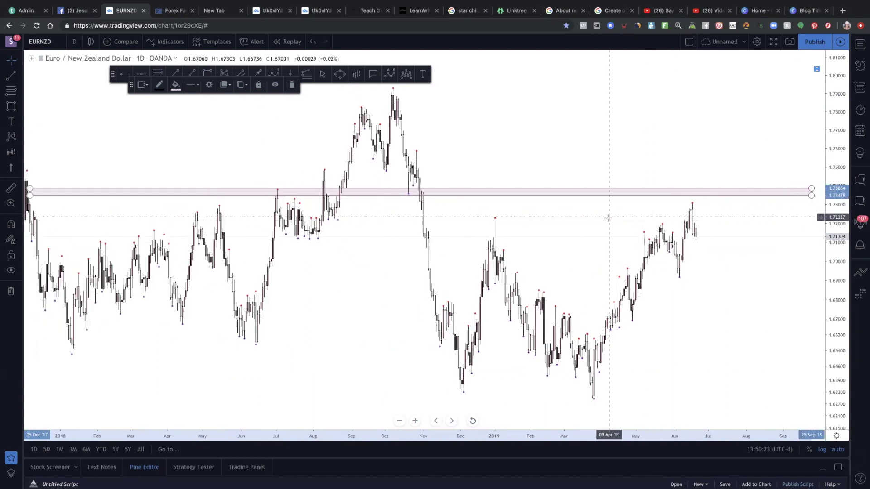
scroll(771, 194, "down", 3)
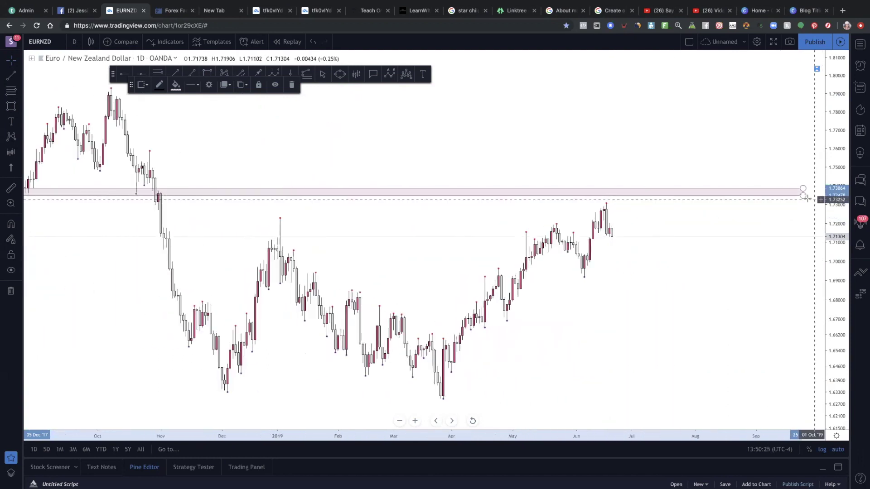
scroll(679, 208, "down", 1)
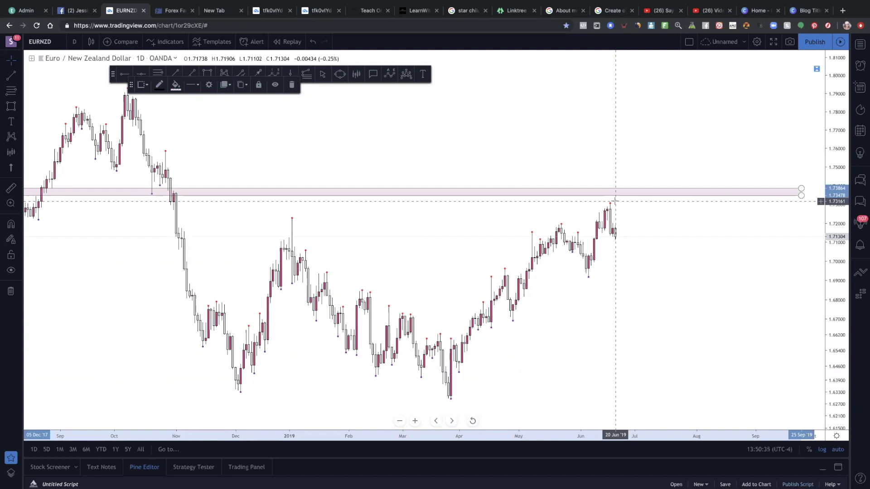
scroll(621, 202, "down", 3)
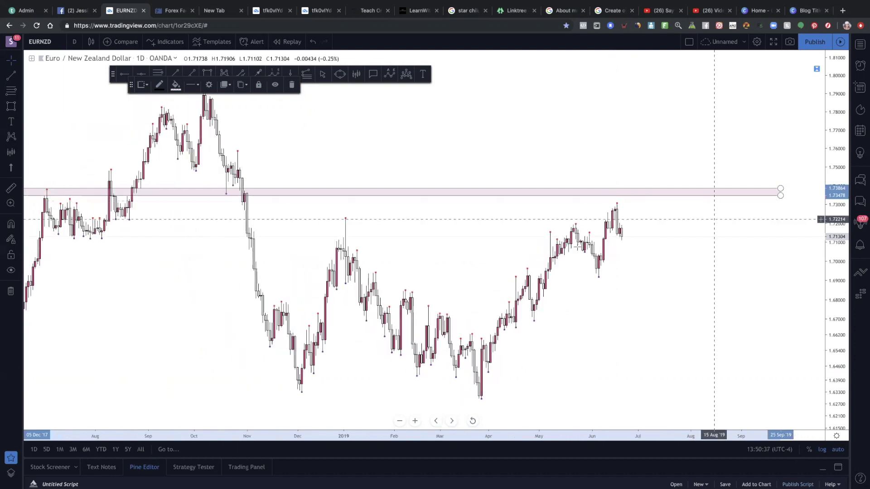
left_click_drag(777, 195, 781, 204)
scroll(690, 171, "up", 5)
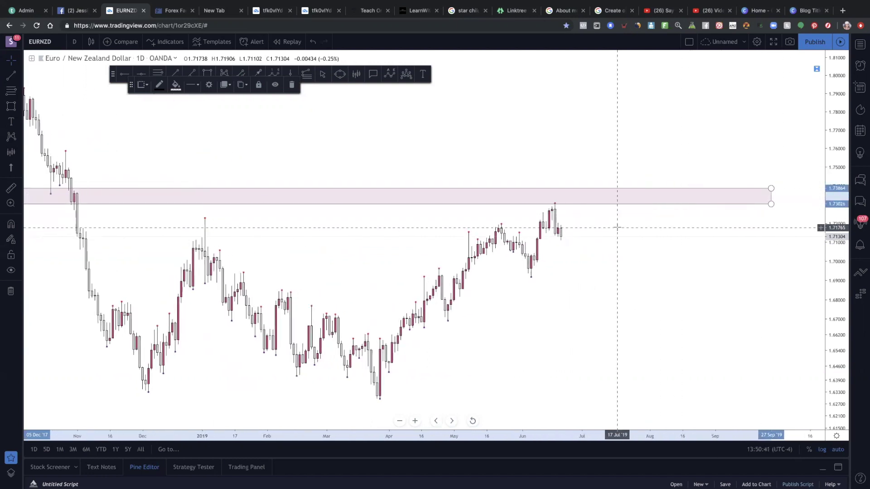
Step: Examine the daily swing highs and lows from the March 2019 low up to the latest candles below the resistance zone
scroll(619, 228, "up", 2)
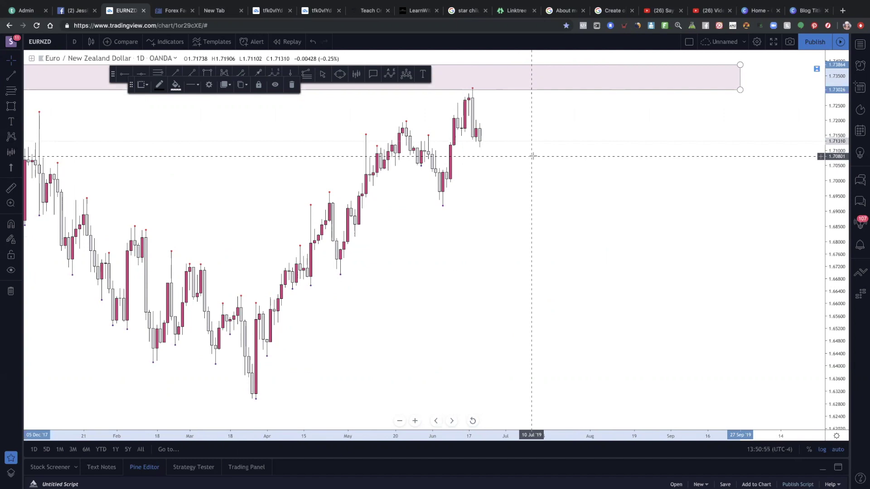
mouse_move(395, 262)
left_mouse_down()
mouse_move(342, 255)
mouse_move(456, 259)
mouse_move(435, 259)
left_mouse_up()
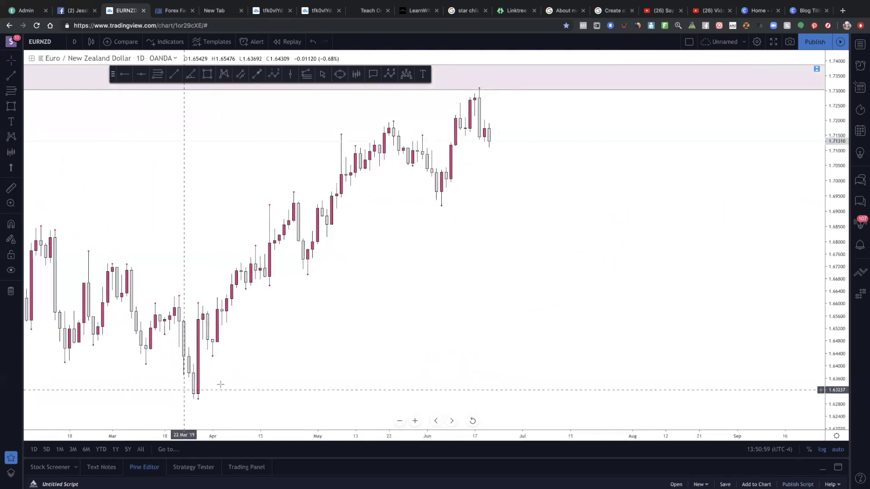
scroll(272, 351, "up", 2)
left_click_drag(297, 344, 392, 329)
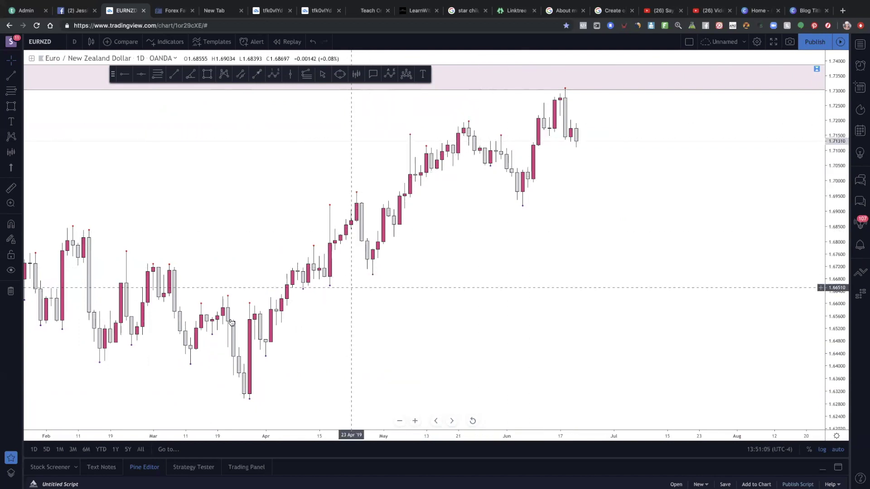
scroll(248, 287, "up", 1)
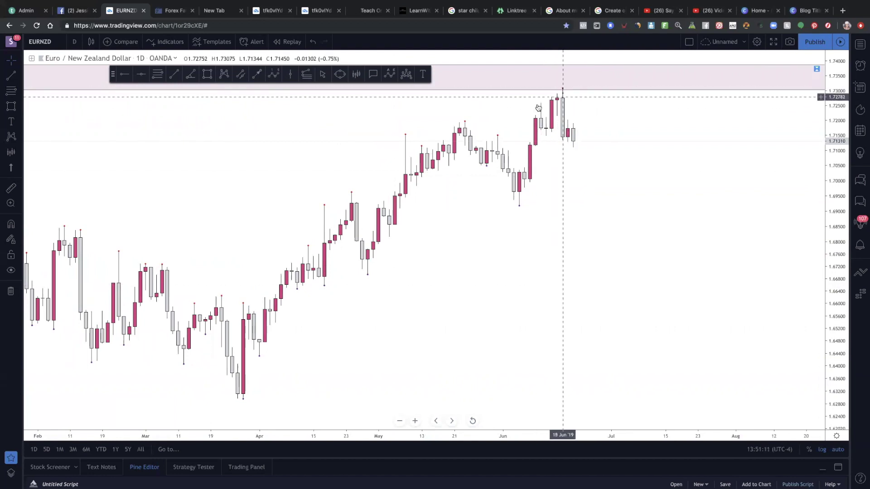
scroll(563, 113, "up", 4)
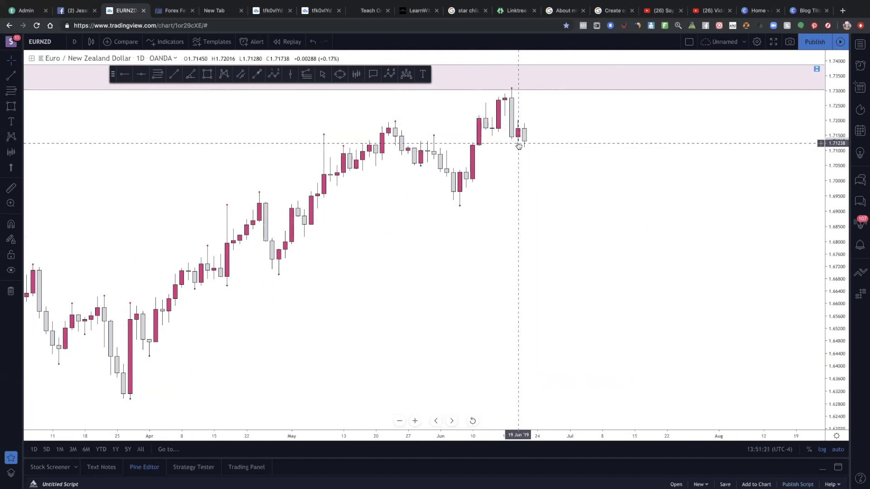
scroll(497, 159, "down", 2)
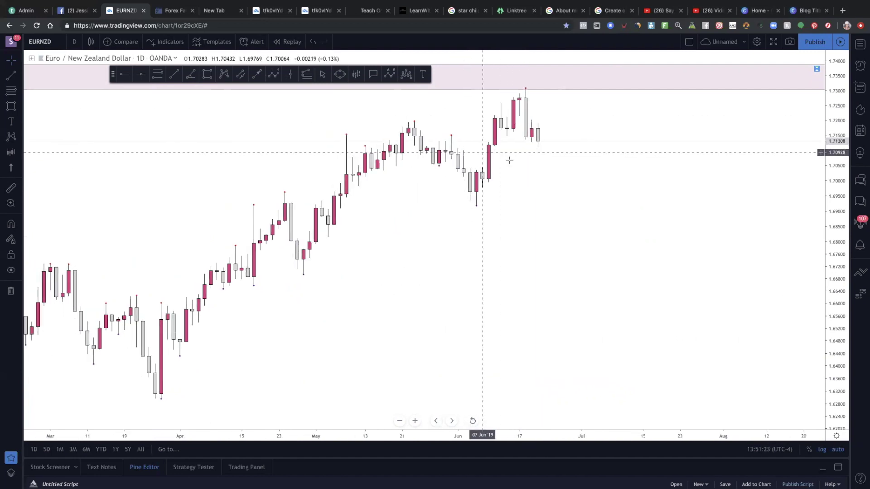
scroll(498, 169, "down", 3)
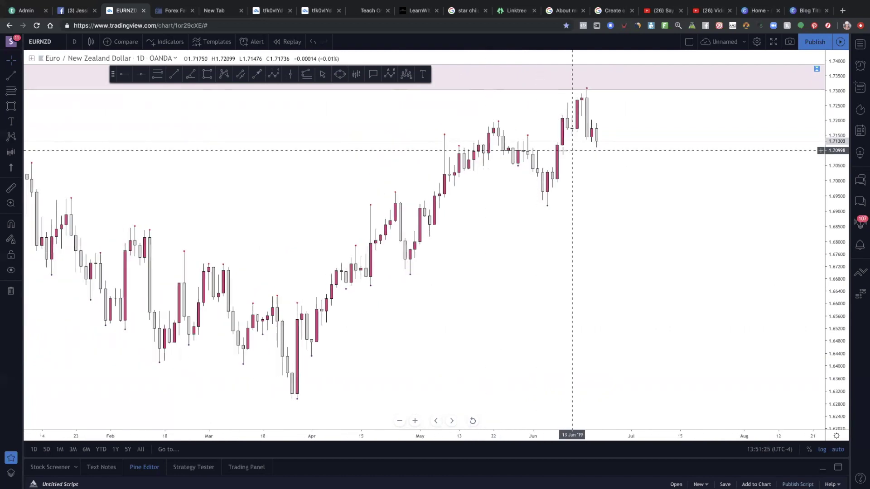
scroll(559, 137, "up", 1)
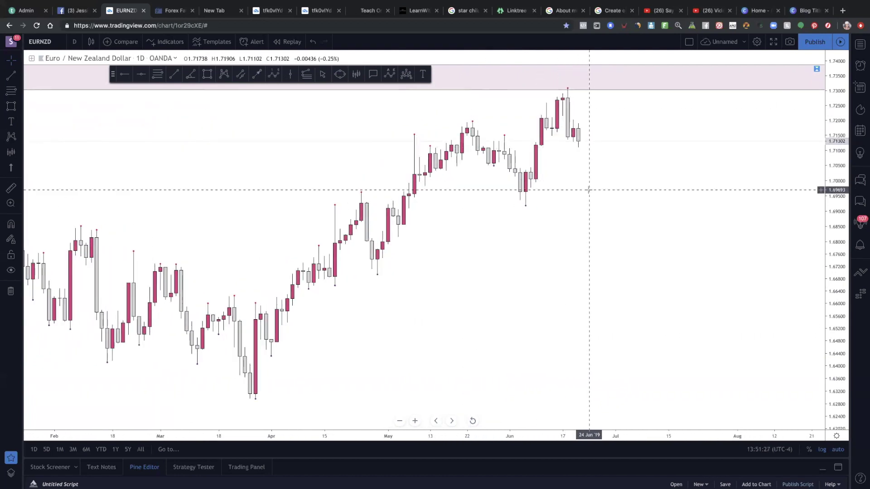
scroll(527, 151, "up", 1)
scroll(411, 124, "down", 1)
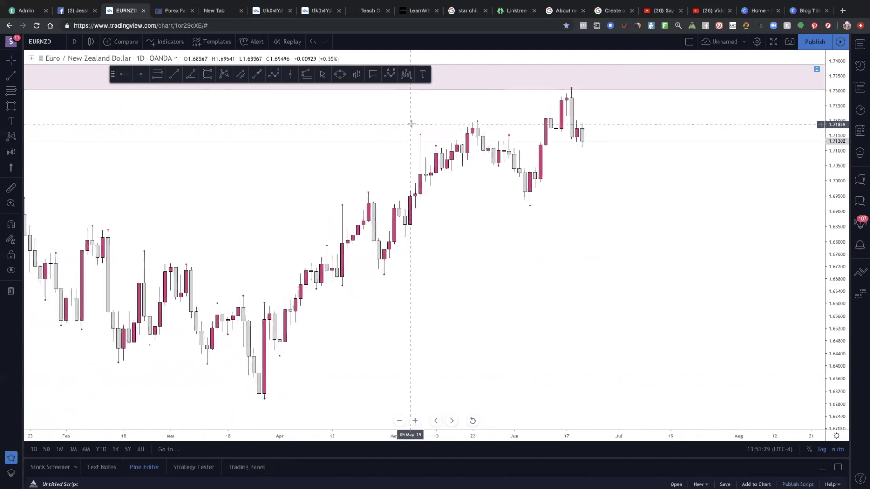
scroll(609, 224, "down", 1)
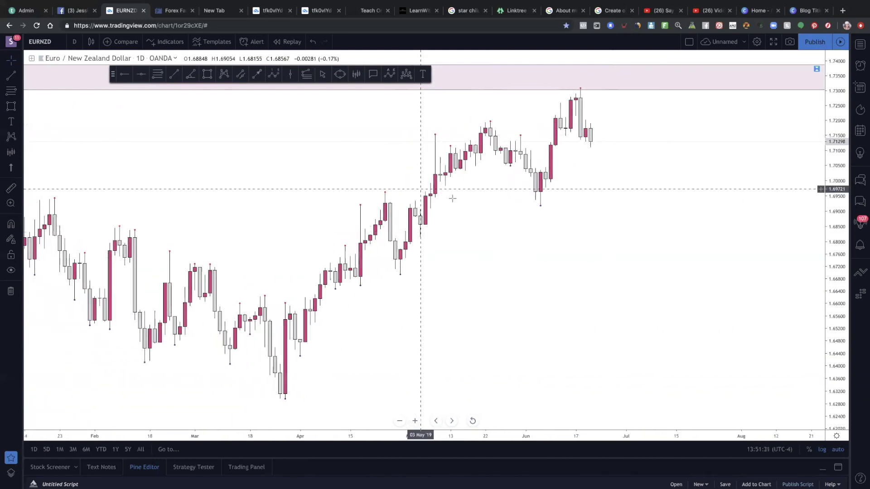
scroll(340, 180, "down", 1)
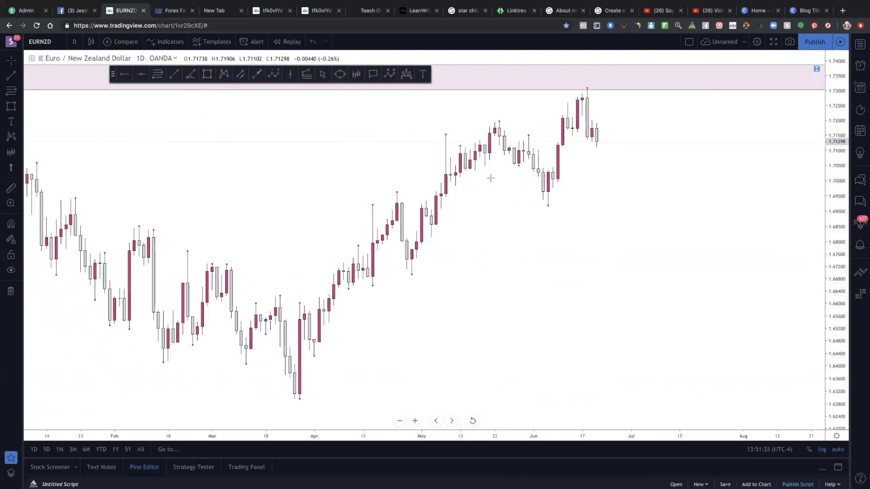
Step: Draw rectangular zones at about 1.6922–1.6962 from 22 April to 1 August 2019 and about 1.7169–1.7192 from 15 May to 26 July 2019
mouse_move(387, 192)
left_mouse_down()
mouse_move(506, 207)
mouse_move(744, 205)
left_mouse_up()
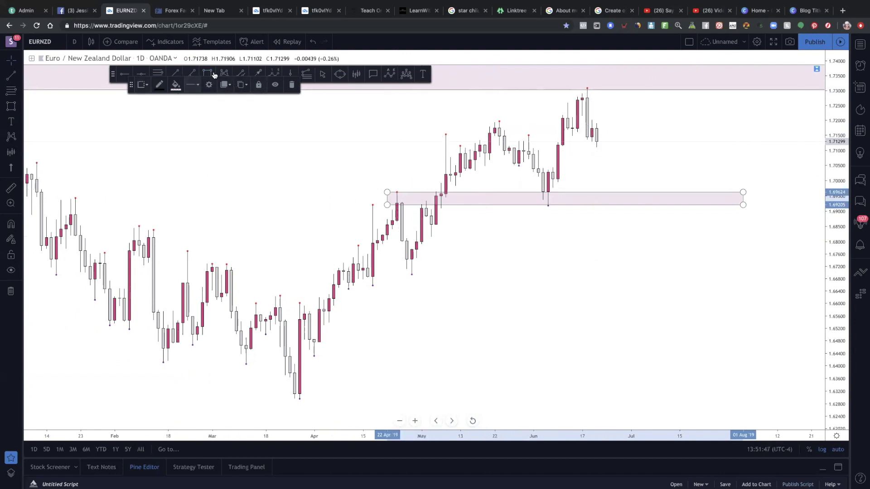
left_click(207, 73)
left_click(470, 124)
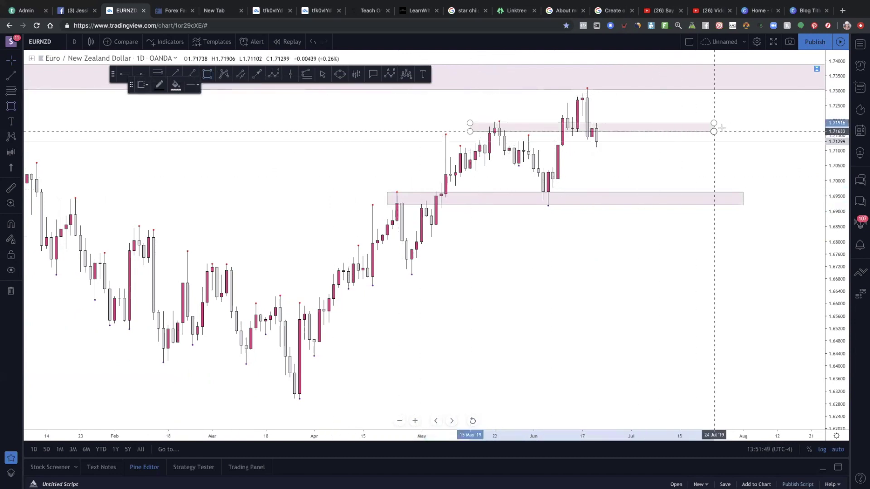
left_click(724, 130)
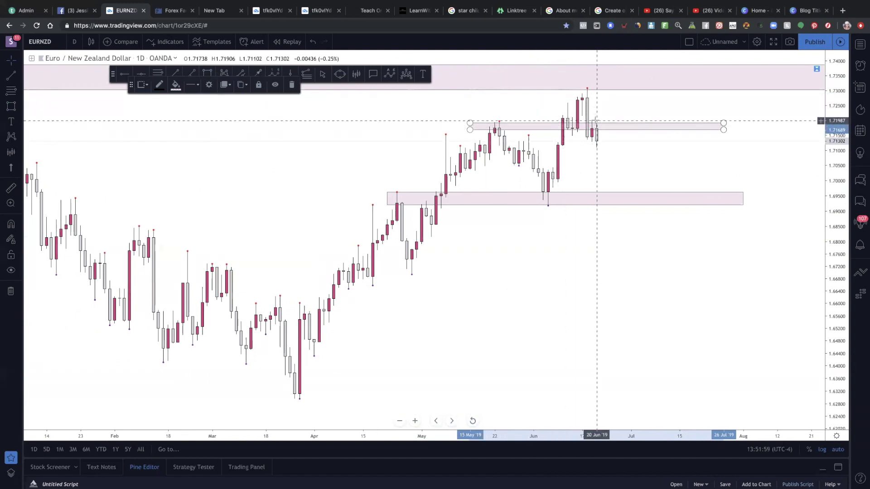
Step: Keep drawing mode on and draw a falling arrow from the latest candle to just below the lower zone on 24 June 2019, about 1.685
scroll(560, 129, "up", 2)
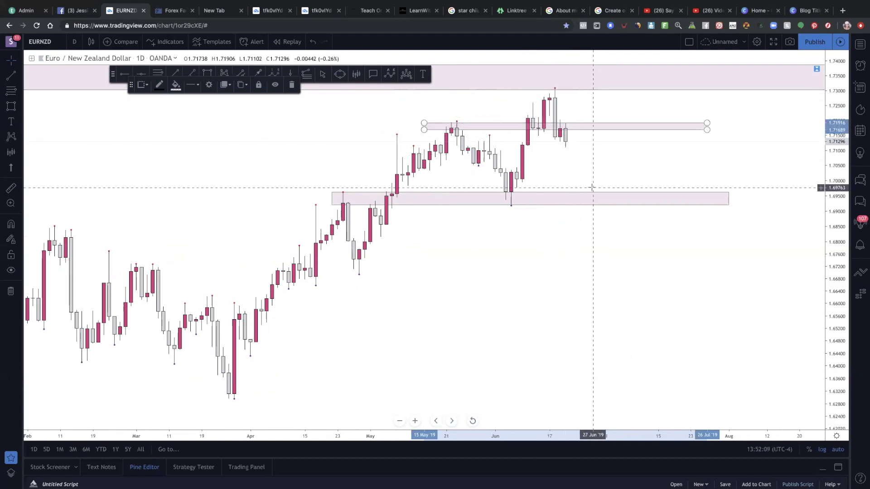
scroll(592, 187, "up", 5)
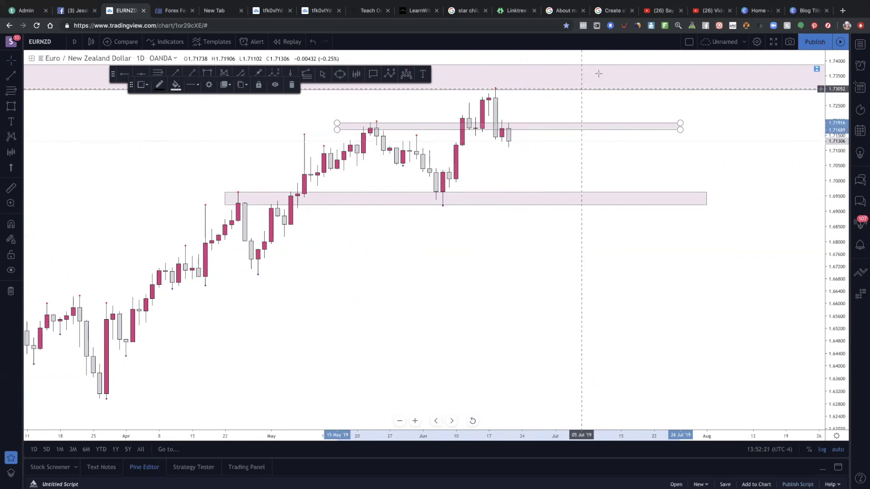
scroll(599, 74, "down", 2)
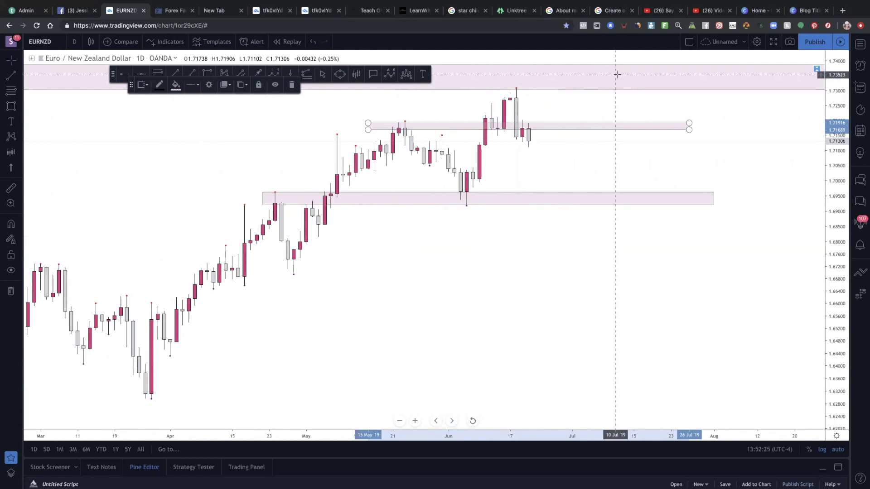
scroll(616, 74, "up", 2)
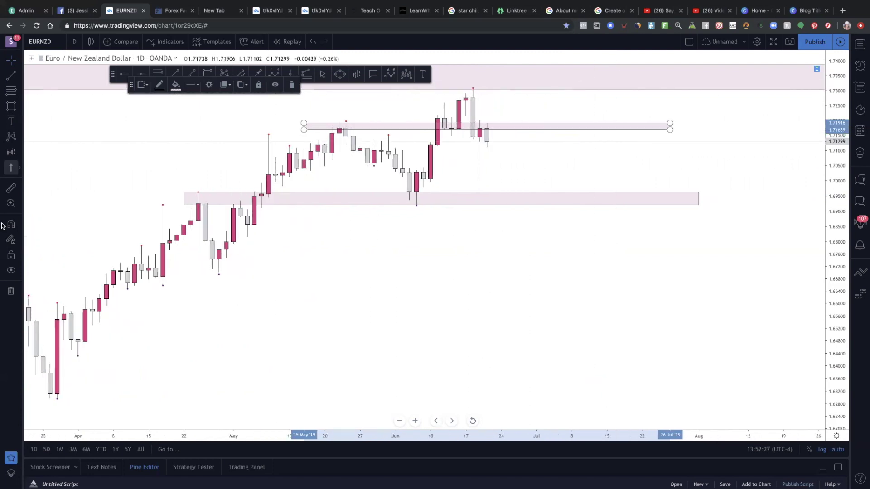
left_click(10, 239)
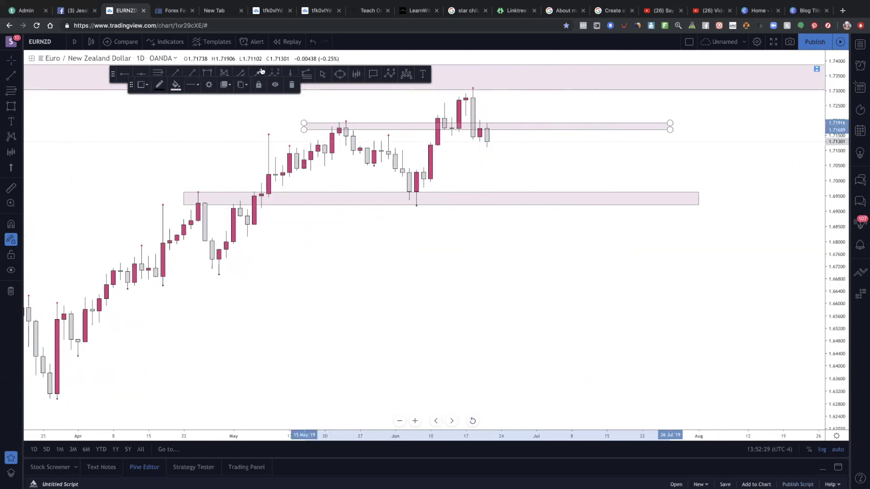
mouse_move(492, 168)
left_mouse_down()
mouse_move(476, 179)
mouse_move(390, 176)
left_mouse_up()
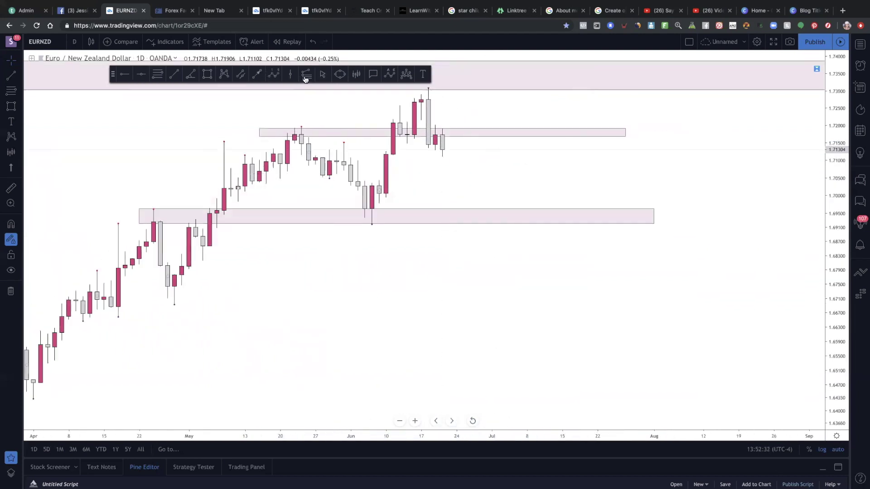
left_click(255, 74)
left_click(442, 142)
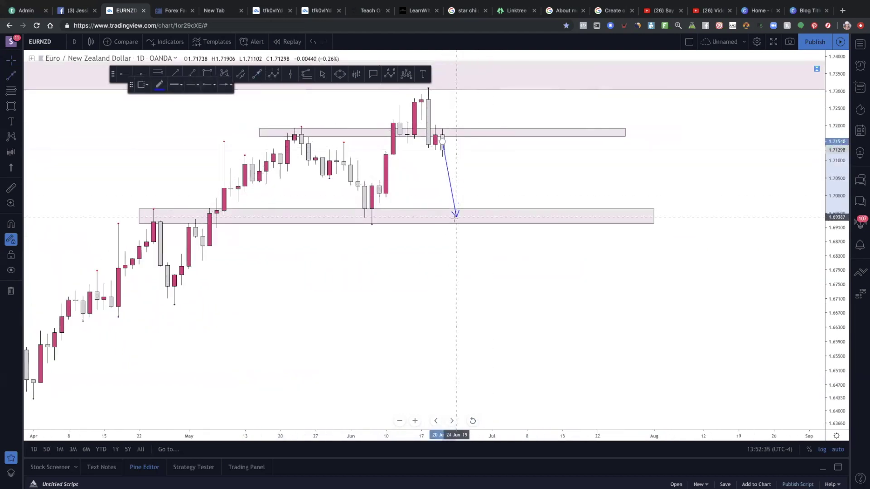
scroll(458, 227, "down", 2)
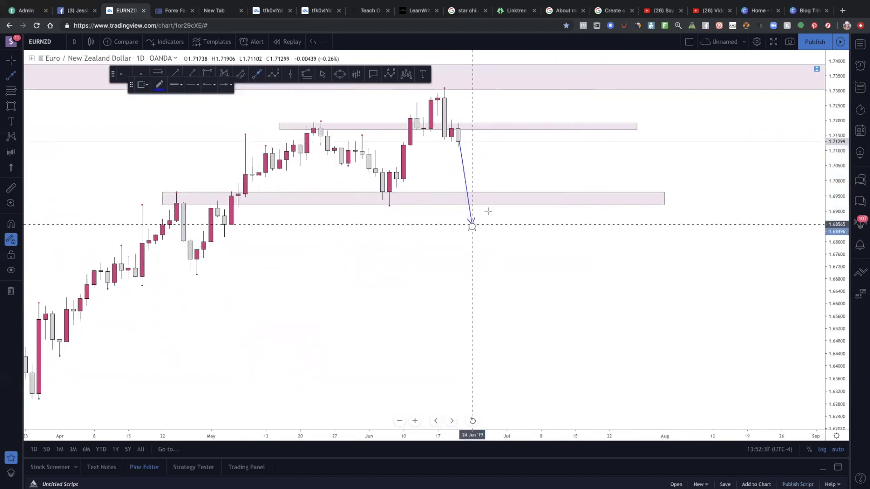
left_click(472, 226)
Step: Continue the projected path with arrows up to about 1.6921 on 28 June and down to about 1.6361 on 29 July 2019
left_click(497, 205)
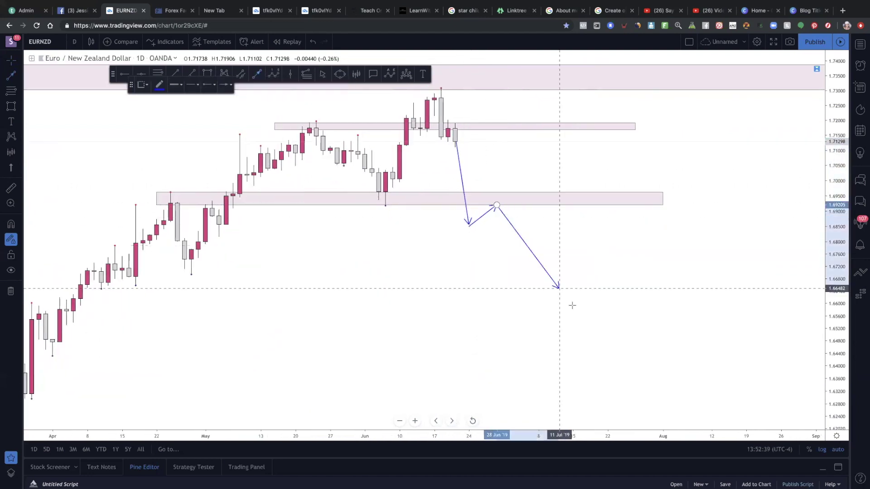
left_click(642, 378)
scroll(530, 311, "down", 2)
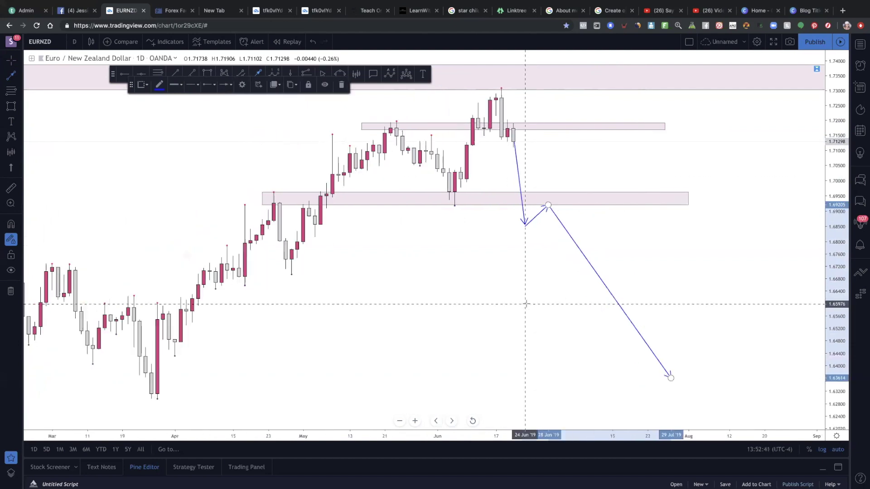
scroll(526, 303, "down", 2)
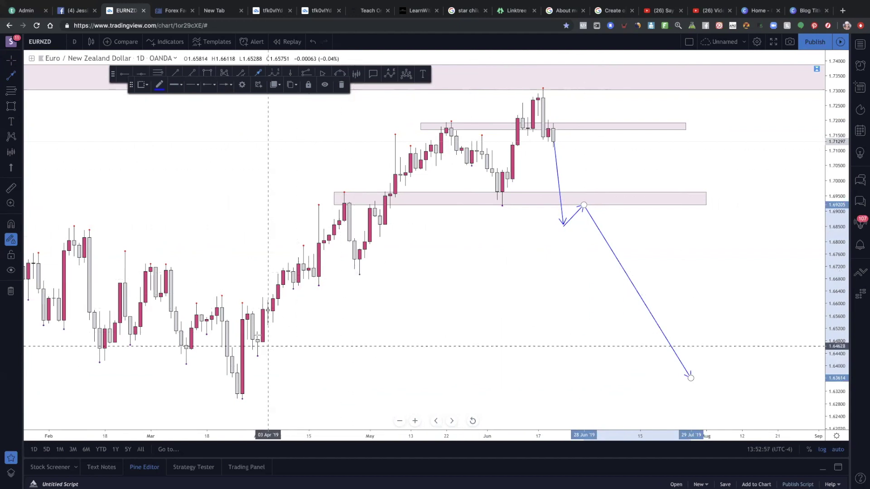
Step: Draw a Fibonacci retracement from the 6 June low at 1.69149 to 1.73081 and a rectangle covering its 61.8% to 78.6% levels
scroll(314, 267, "right", 5)
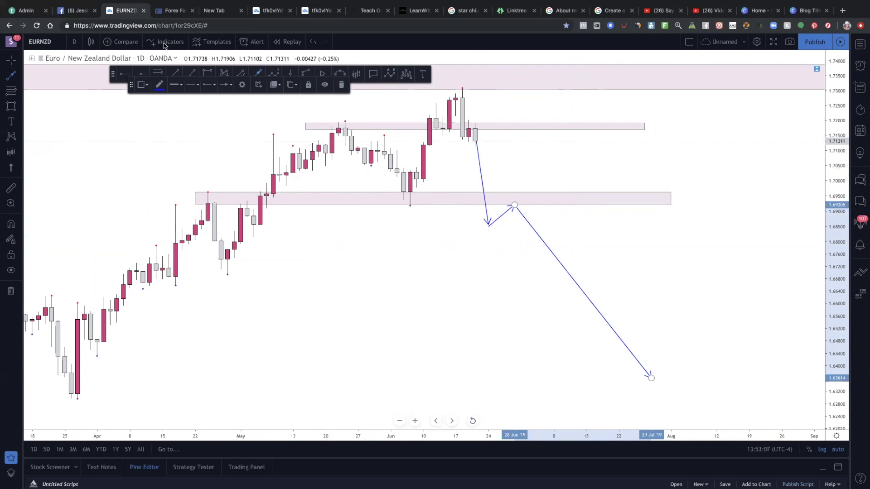
key("alt+f")
left_click(410, 207)
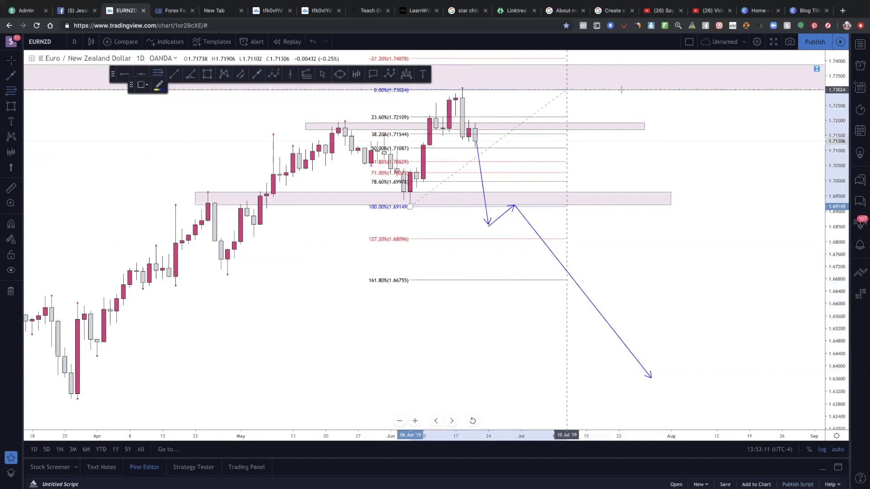
left_click(644, 88)
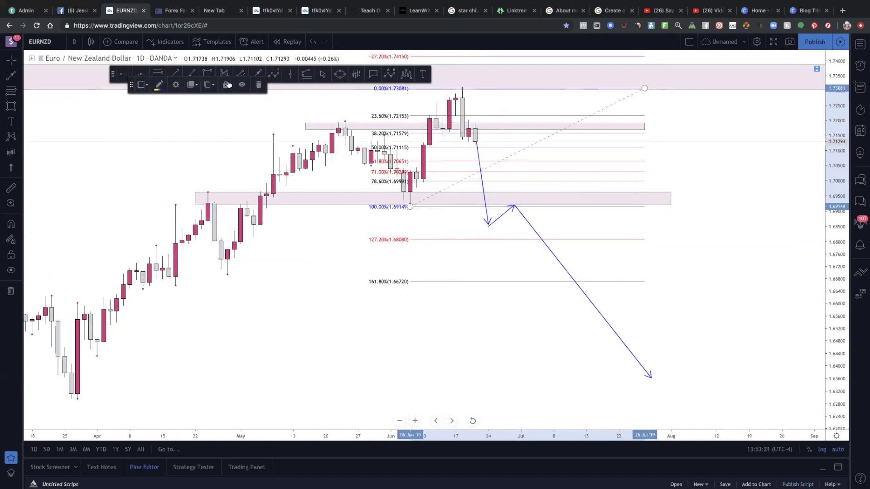
key("alt+shift+r")
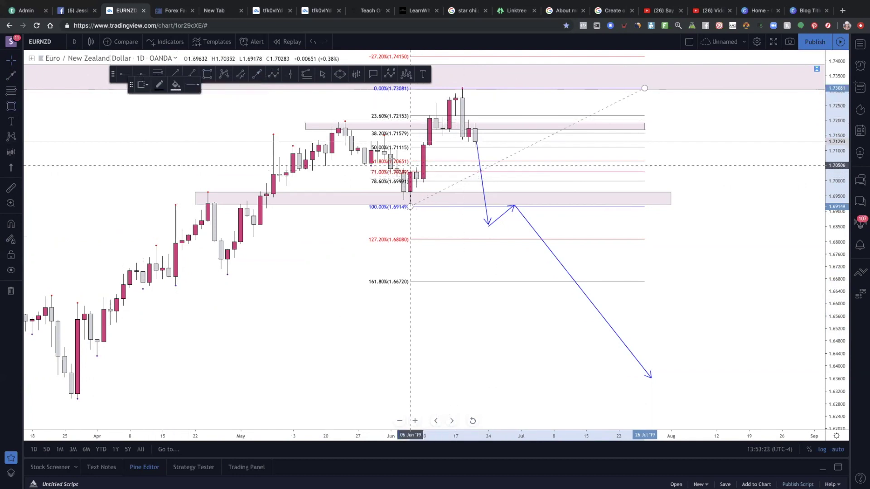
mouse_move(391, 159)
left_mouse_down()
mouse_move(694, 167)
mouse_move(710, 180)
left_mouse_up()
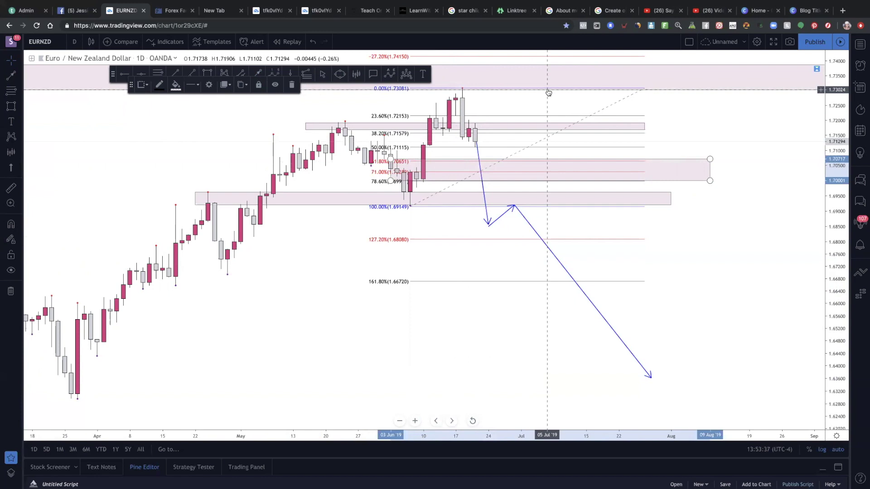
Step: Undo the three arrows of the bearish price projection
left_click(526, 219)
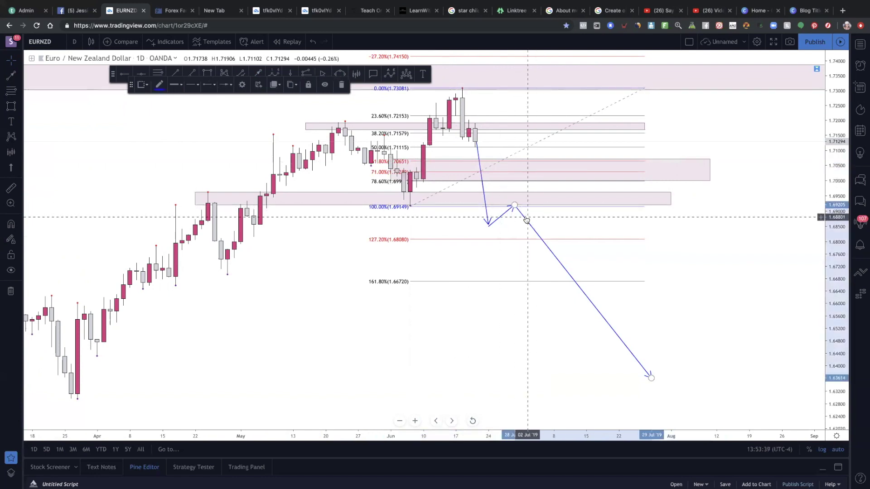
key("ctrl+z")
key("ctrl+z")
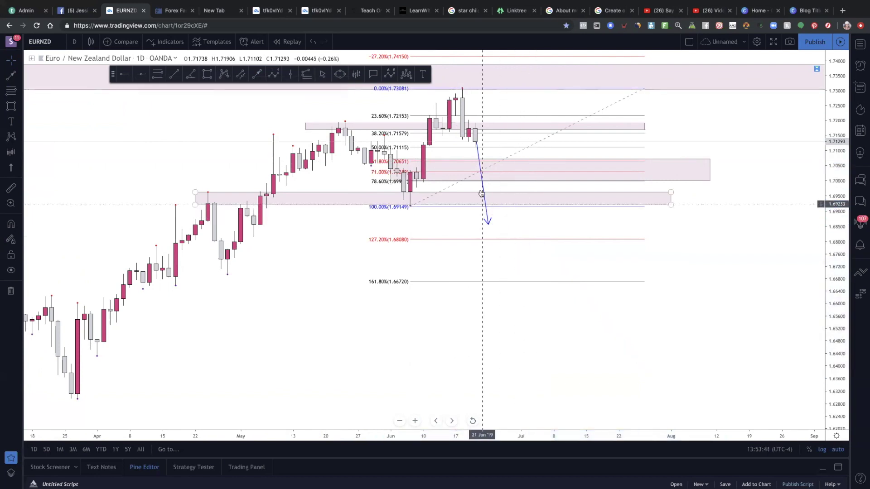
key("ctrl+z")
Step: Draw an arrow from about 1.7156 on 19 June to about 1.7022 on 25 June 2019, and delete the Fibonacci retracement
scroll(460, 184, "up", 2)
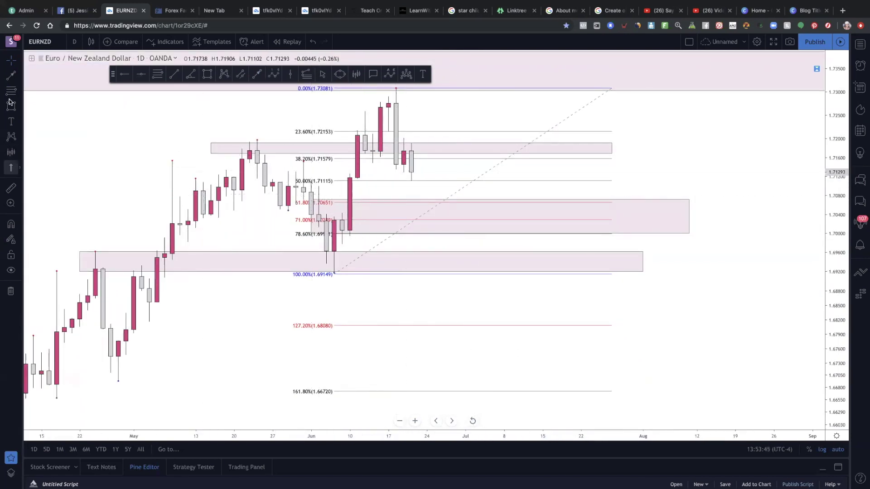
left_click(10, 77)
left_click(404, 160)
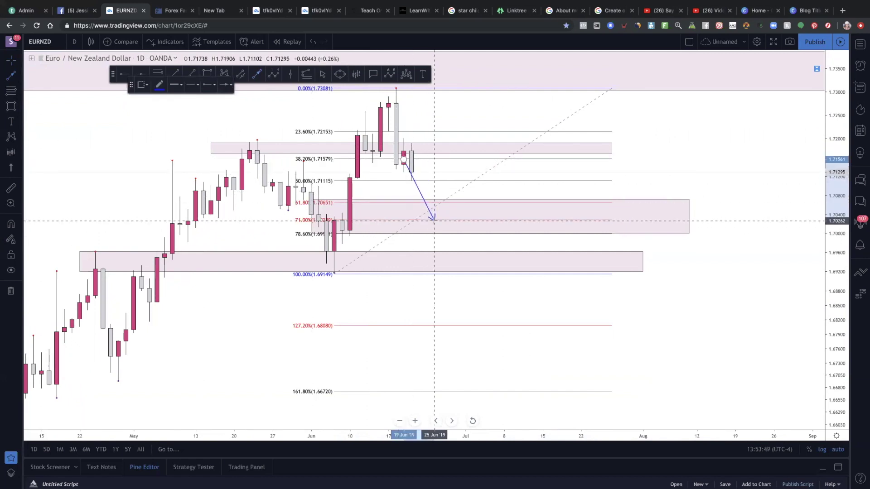
double_click(434, 220)
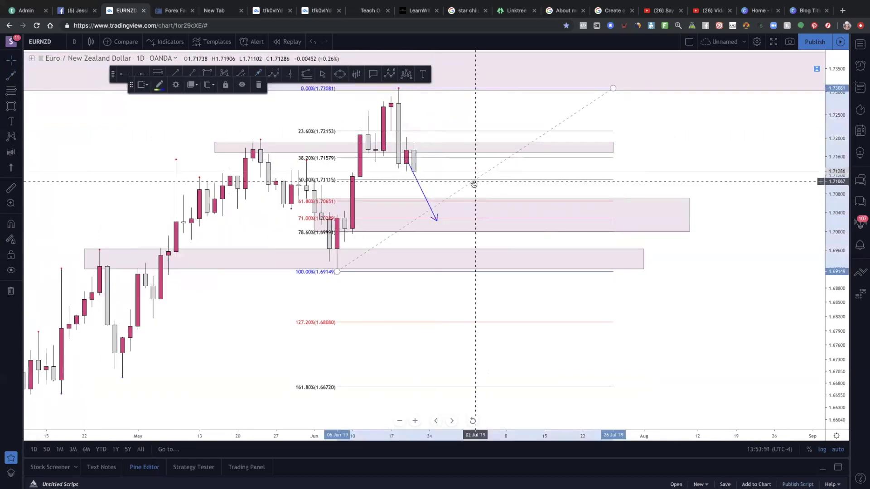
key("Delete")
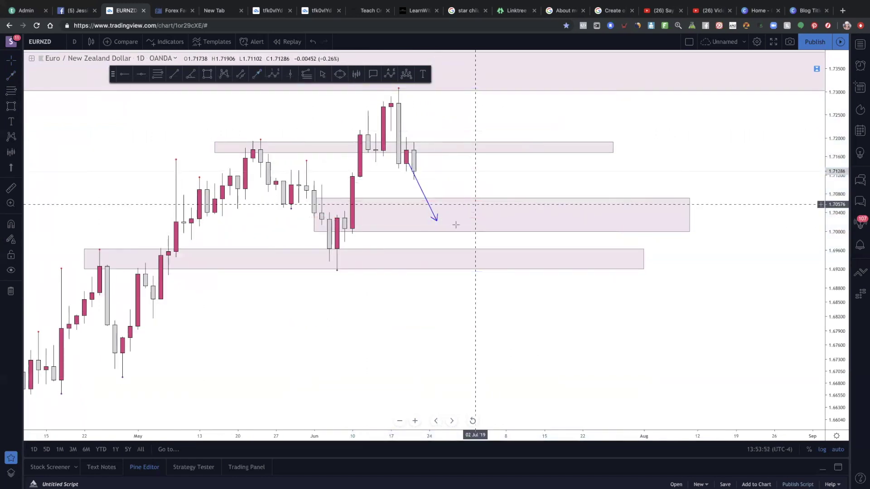
Step: Draw a rising arrow from about 1.7025 on 25 June to the resistance zone at about 1.7302 on 15 July 2019
left_click(257, 73)
left_click(437, 219)
double_click(545, 92)
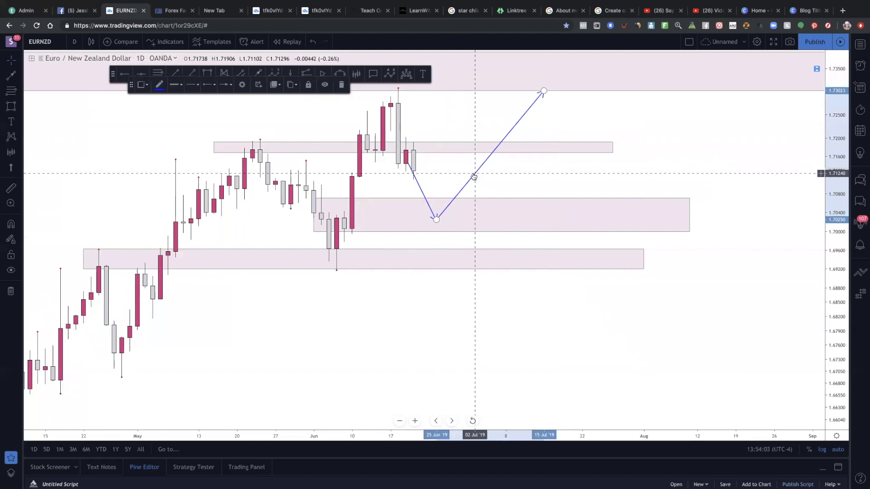
Step: Undo the falling and rising projection arrows and remove the rectangle between the two remaining lower zones
key("ctrl+z")
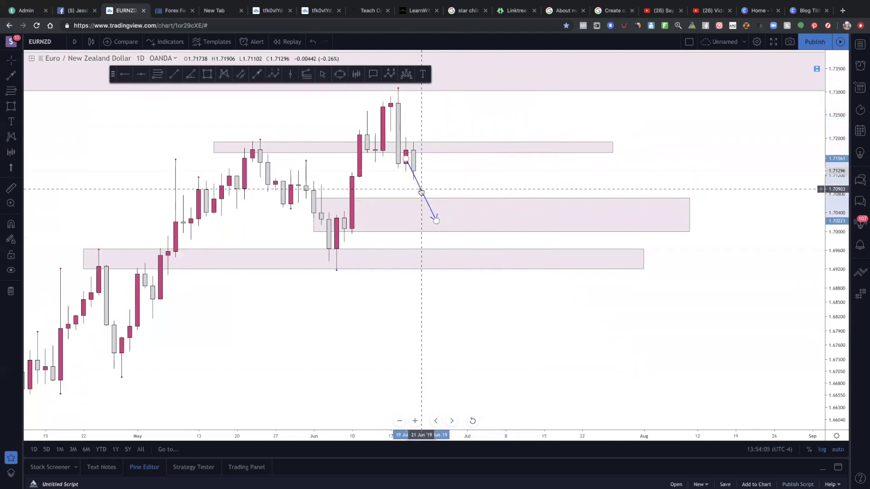
key("ctrl+z")
key("ctrl+z")
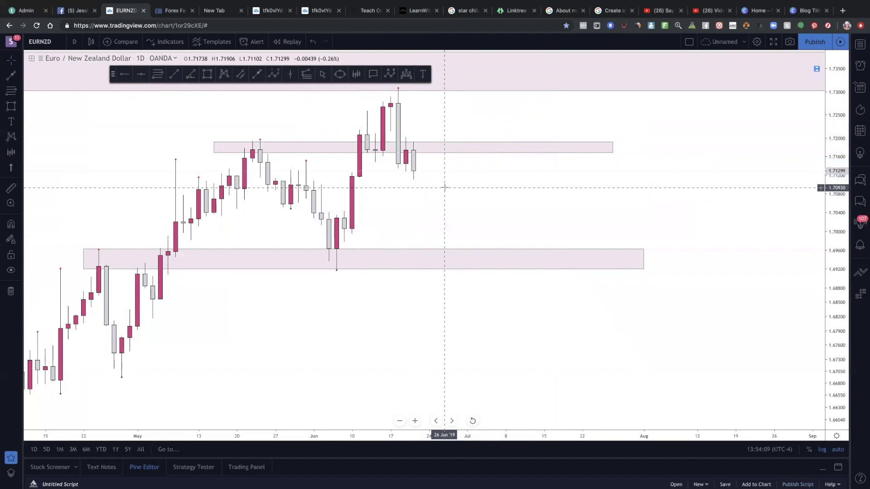
Step: Switch the chart to the 4-hour timeframe and show the June 2019 rise and pullback
scroll(441, 186, "down", 1)
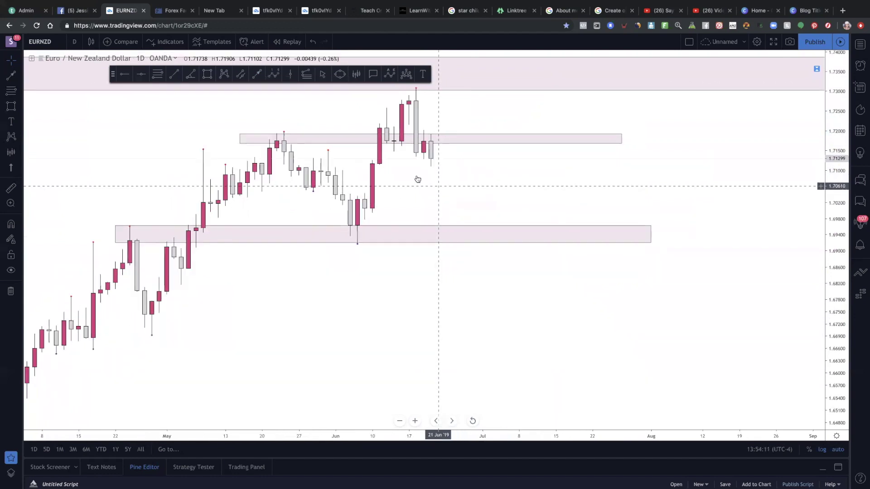
scroll(272, 235, "down", 1)
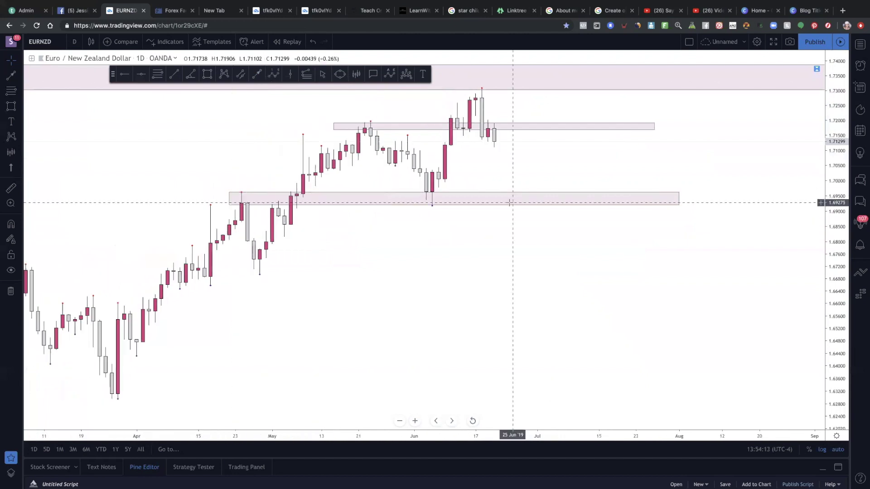
scroll(404, 135, "up", 2)
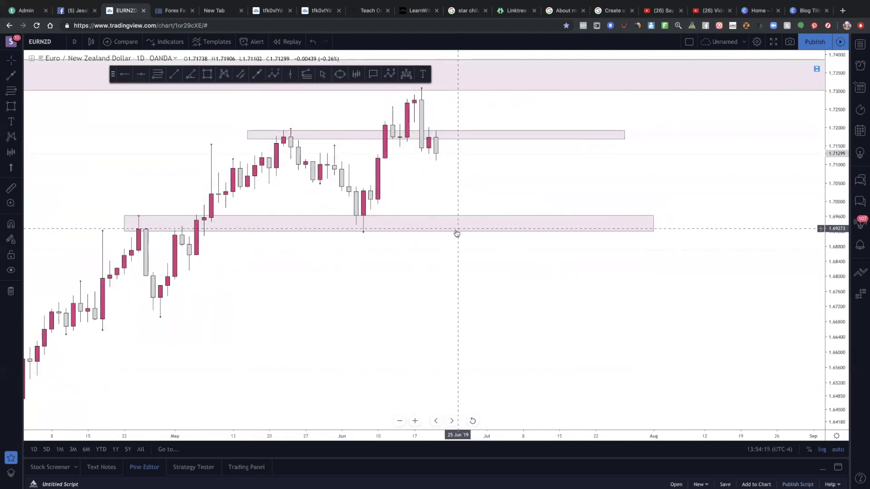
left_click(70, 43)
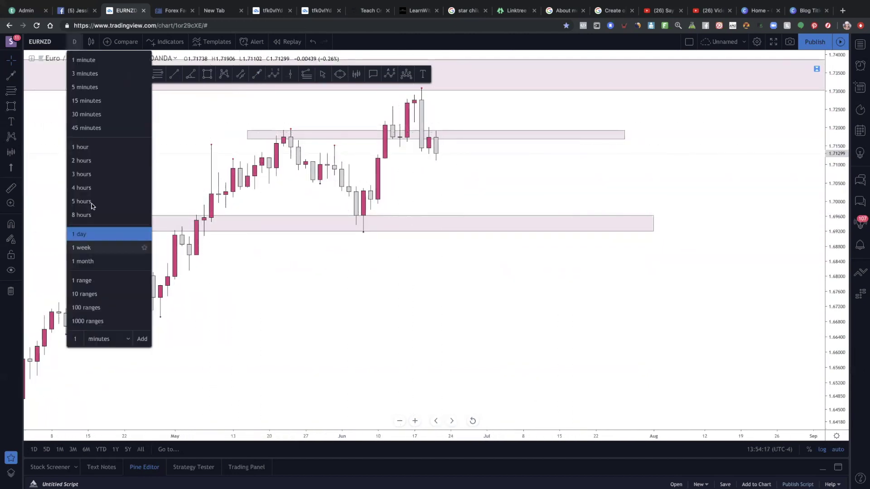
left_click(86, 202)
scroll(388, 240, "left", 5)
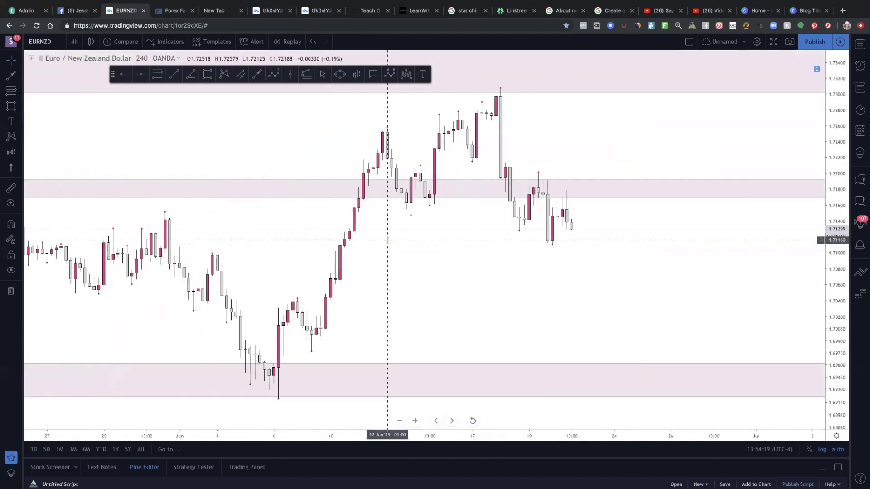
scroll(504, 236, "left", 3)
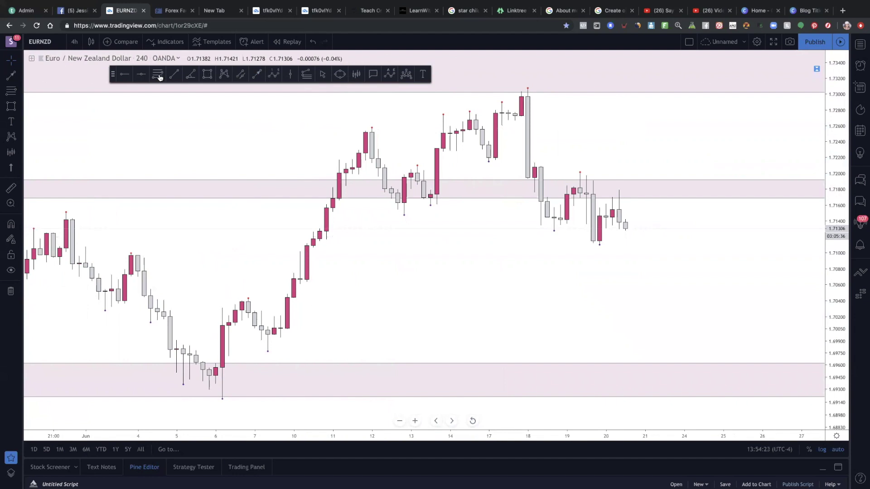
Step: Draw a rising trend line under the June swing lows, from about 1.6975 on 7 June to about 1.7303 on 19 June 2019
left_click(261, 354)
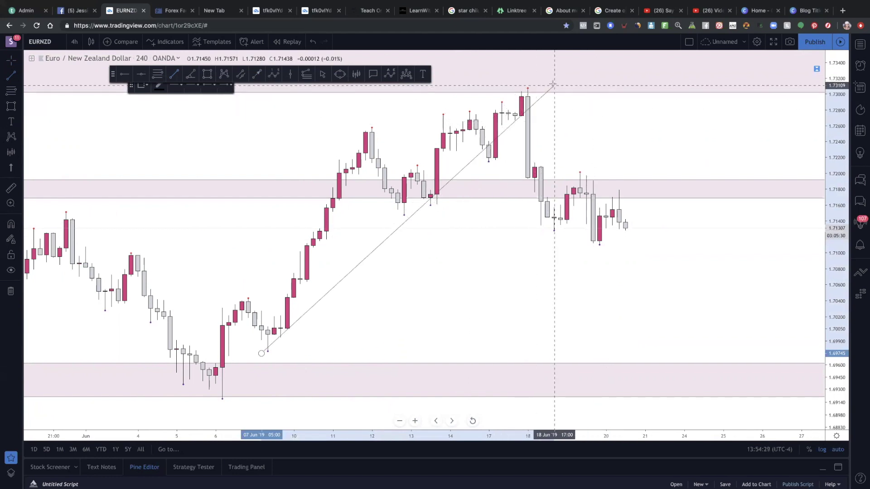
left_click(572, 92)
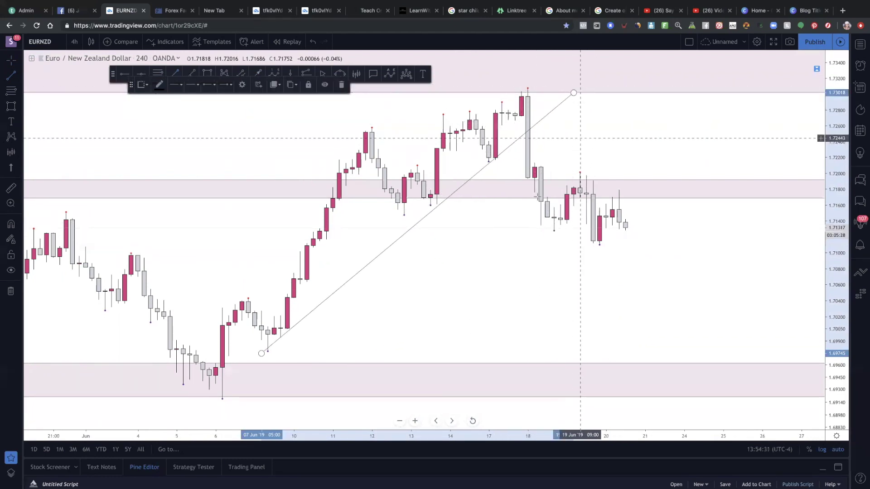
scroll(499, 238, "up", 4)
scroll(515, 246, "right", 2)
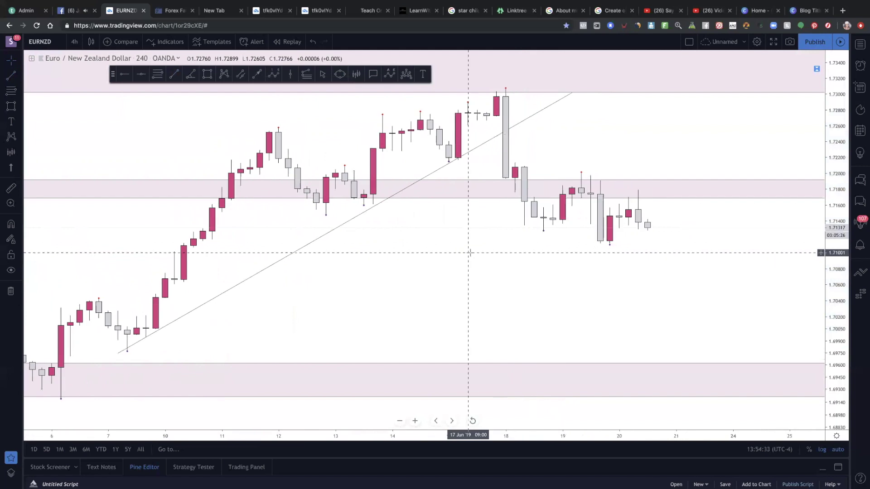
left_click(603, 93)
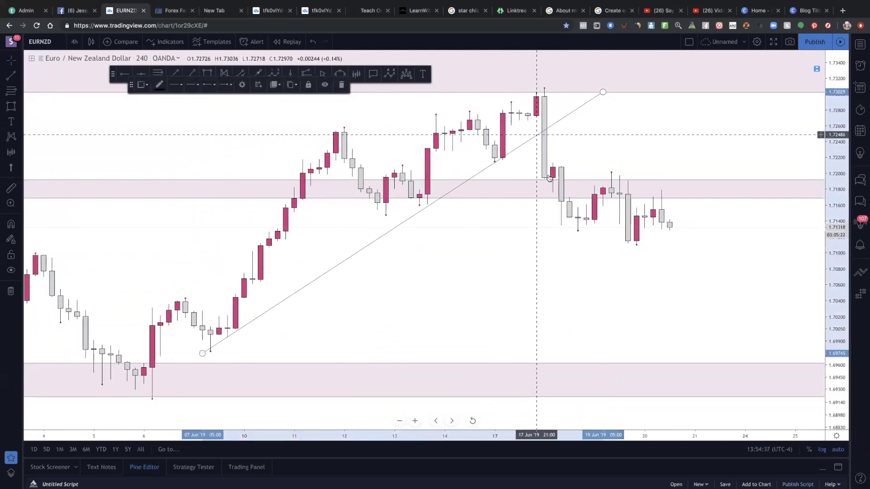
Step: Examine the 4-hour chart around the June break below the rising trend line and the retest of the middle zone
scroll(615, 176, "left", 2)
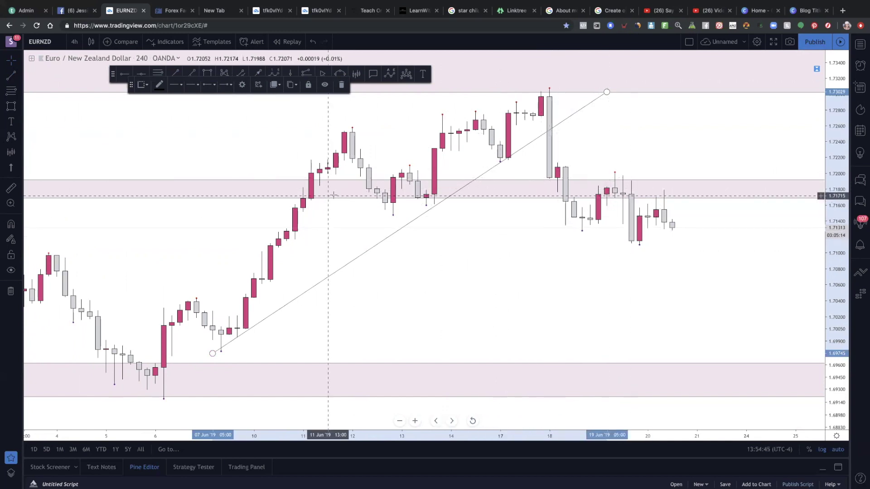
scroll(652, 190, "down", 2)
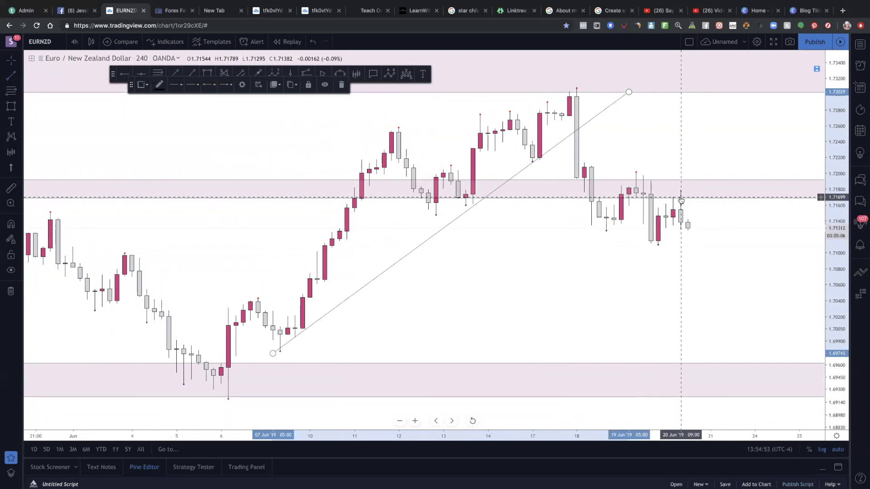
scroll(566, 190, "right", 1)
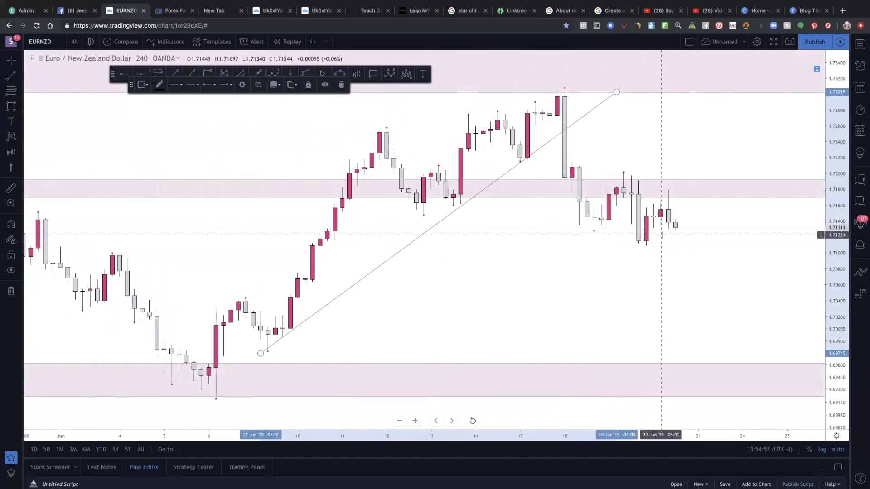
scroll(555, 143, "up", 2)
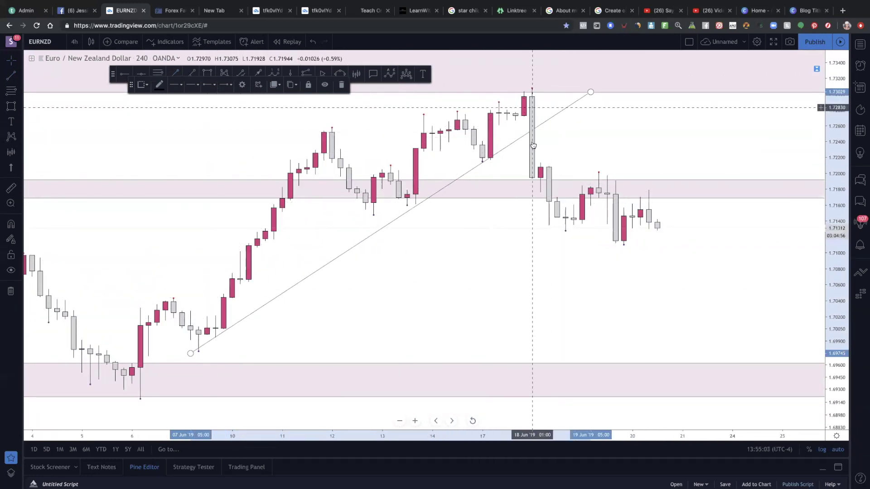
scroll(534, 180, "up", 1)
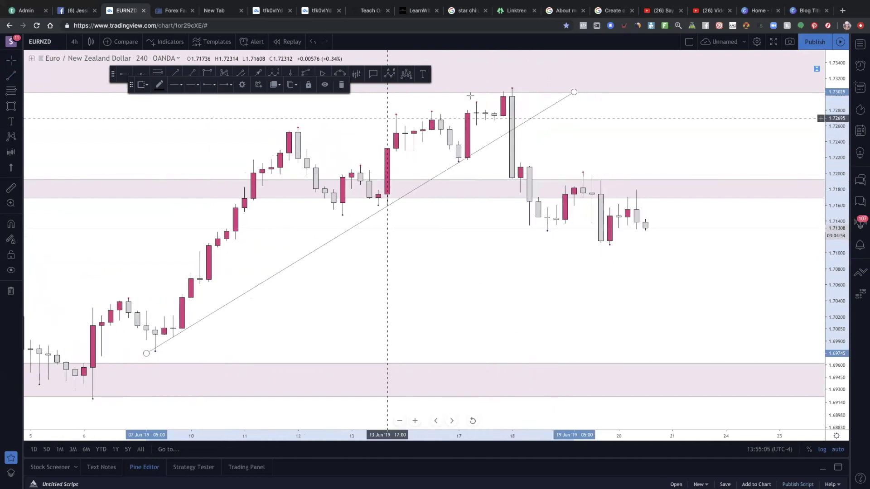
scroll(546, 157, "up", 2)
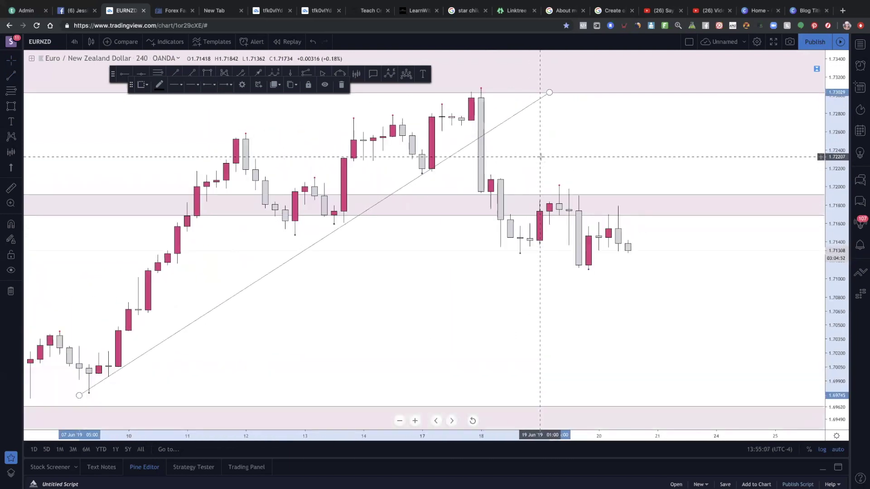
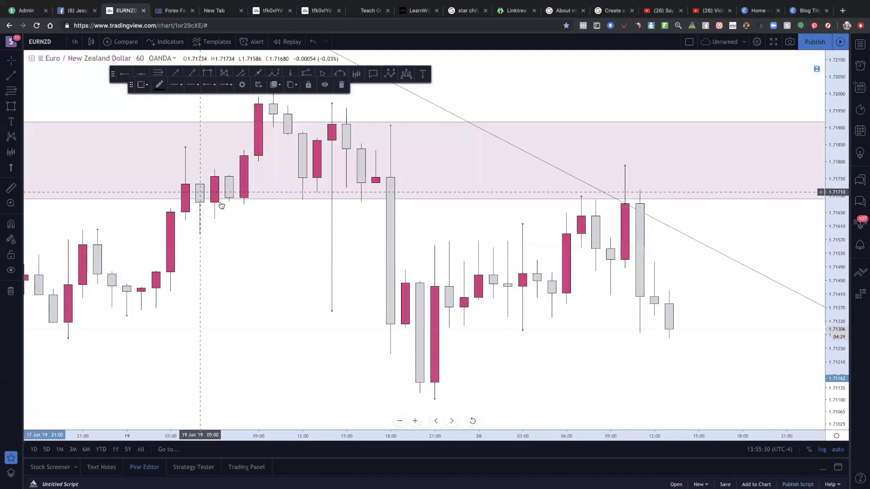
Step: Draw a Fibonacci retracement on the 1-hour chart from the 19 June 18:00 high at 1.71909 down to the swing low at 1.71100
scroll(221, 204, "left", 5)
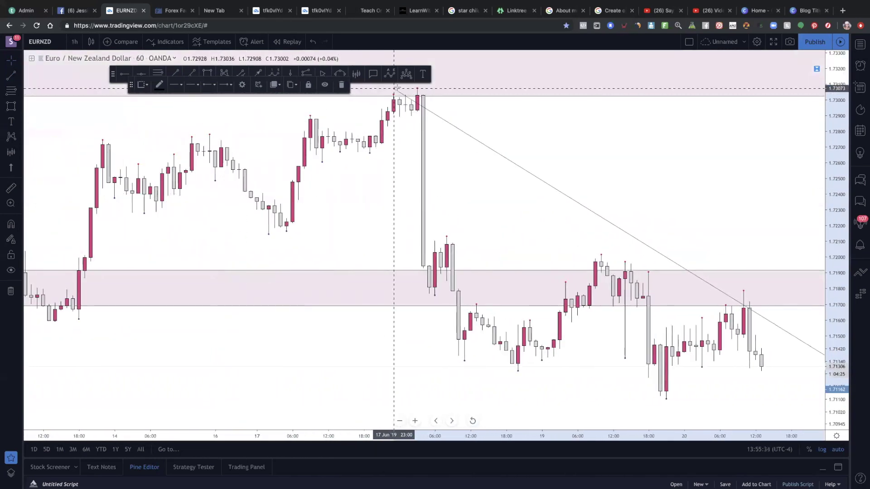
left_click_drag(521, 128, 409, 116)
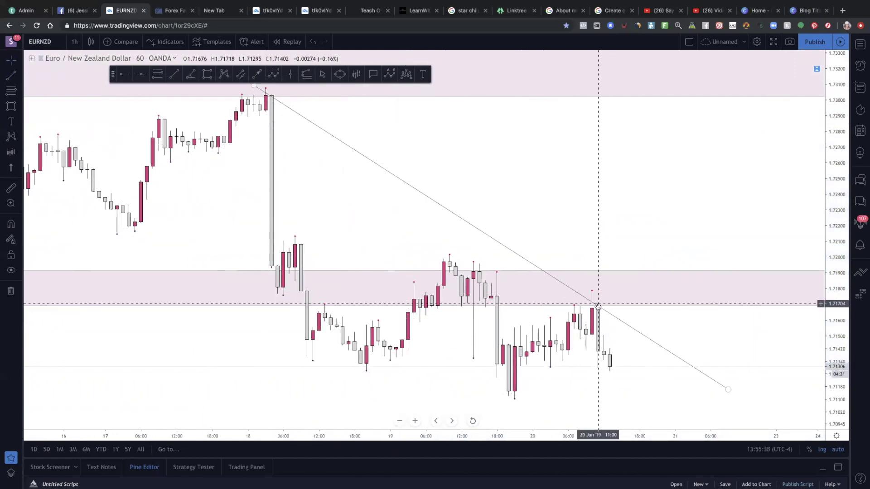
scroll(617, 336, "up", 3)
scroll(399, 294, "down", 2)
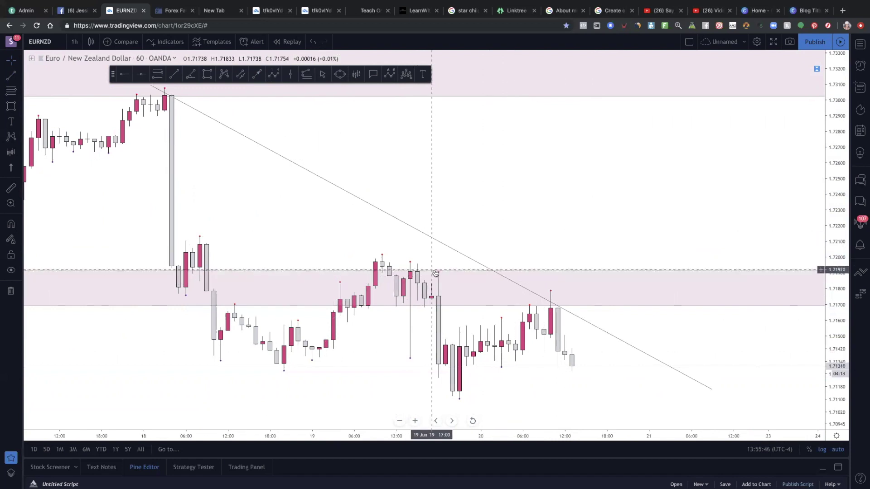
left_click(157, 74)
left_click(438, 272)
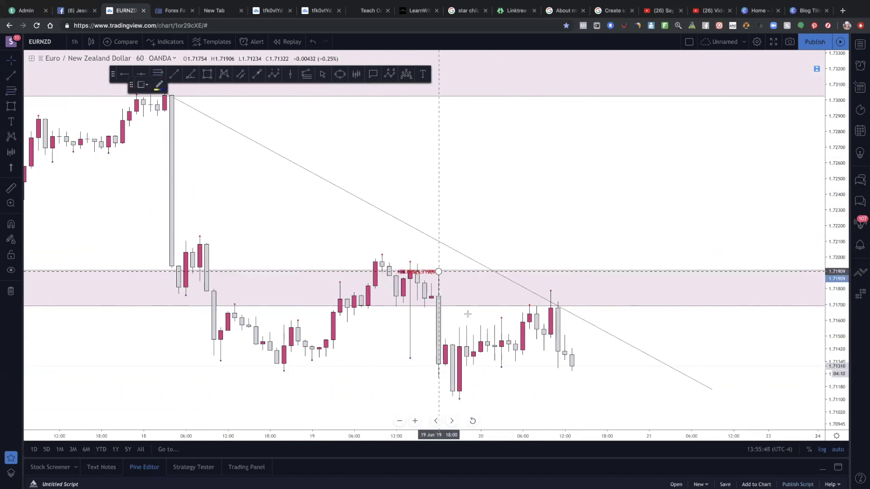
left_click(633, 400)
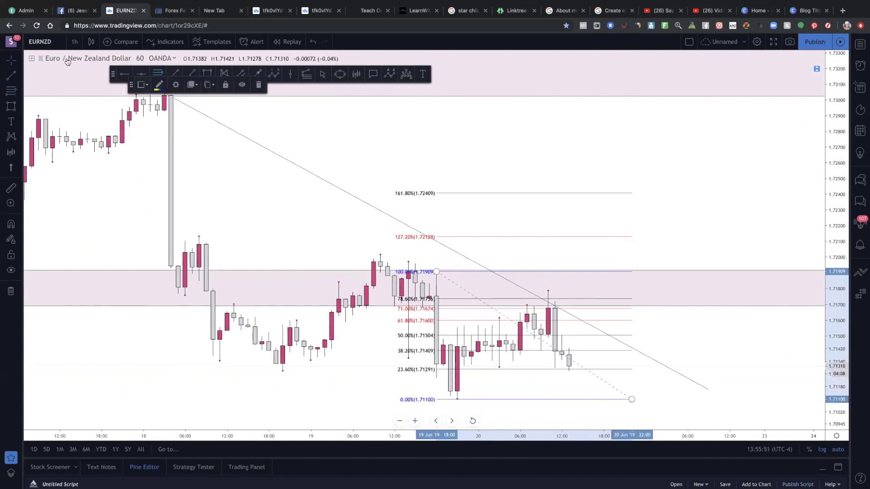
Step: Draw a yellow-filled rectangle from about 1.7169 to 1.7160 between 19 and 21 June, and remove the Fibonacci retracement
left_click(19, 106)
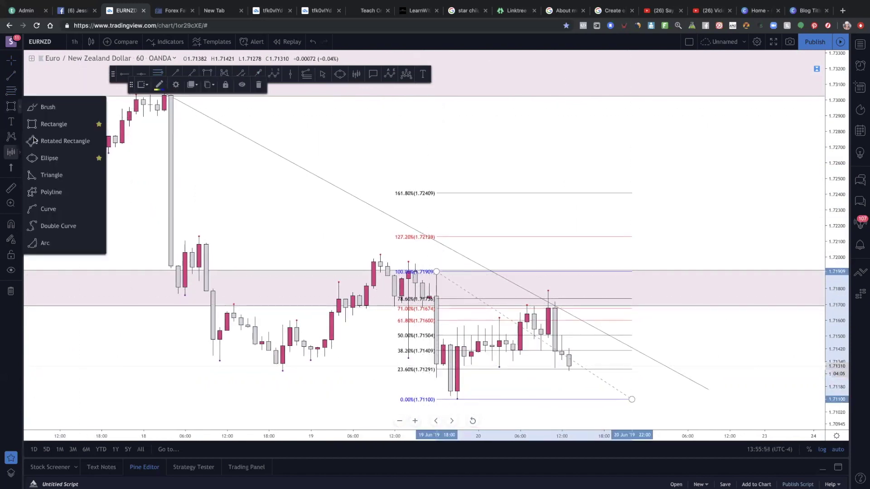
left_click(53, 124)
left_click(402, 305)
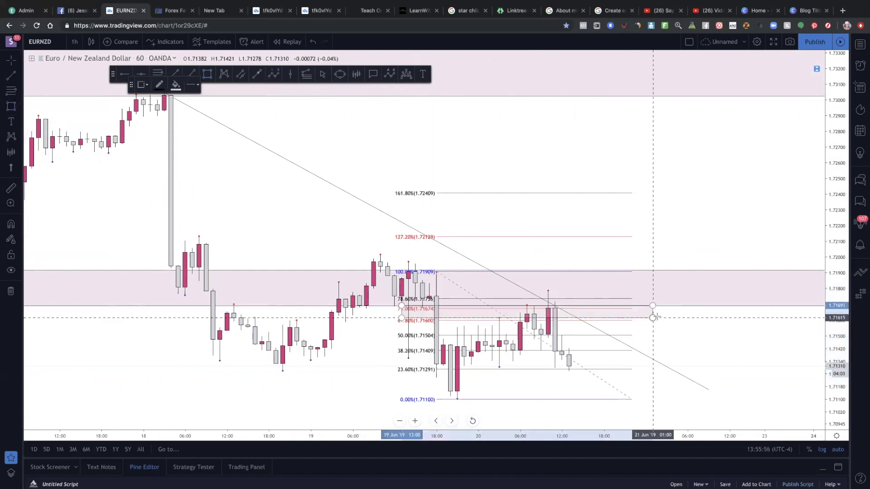
left_click(667, 320)
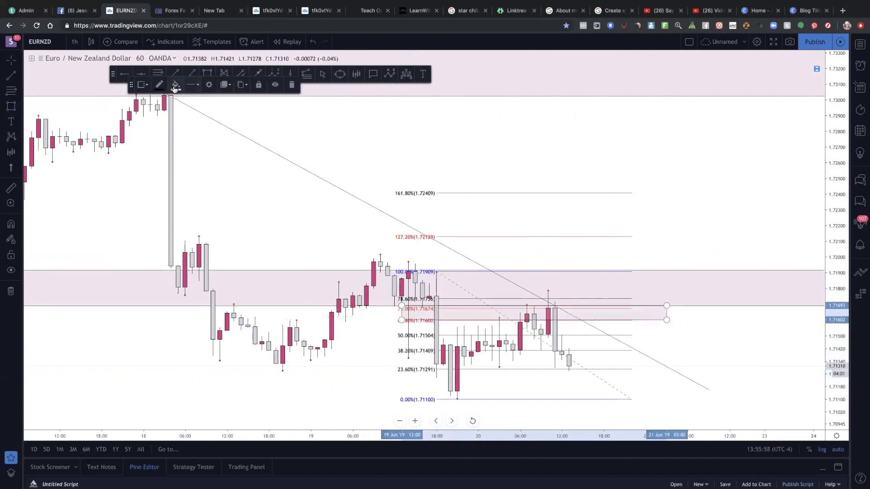
left_click(175, 85)
left_click(197, 110)
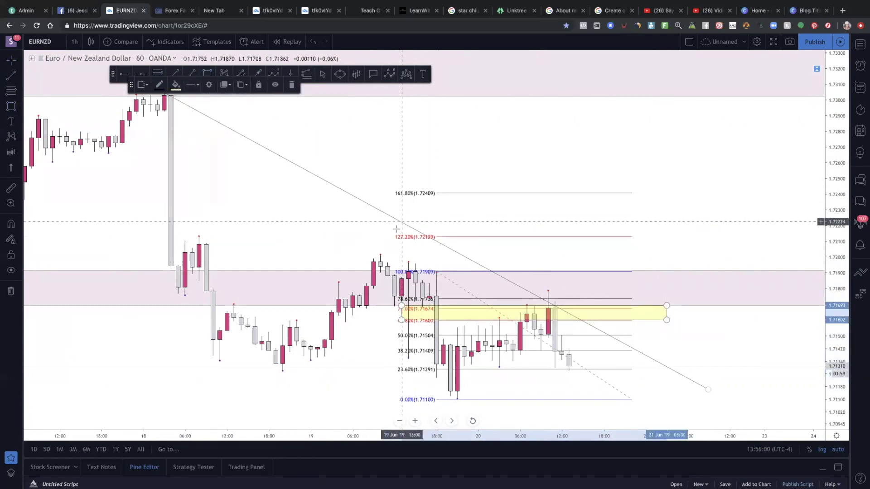
left_click(437, 236)
key("Delete")
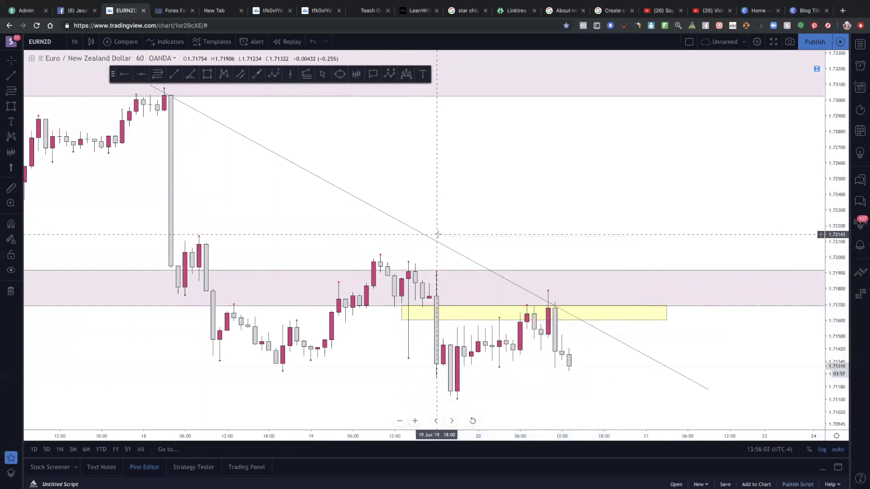
Step: Examine the 1-hour price action around the falling trend line, the middle zone and the yellow rectangle
scroll(398, 233, "down", 2)
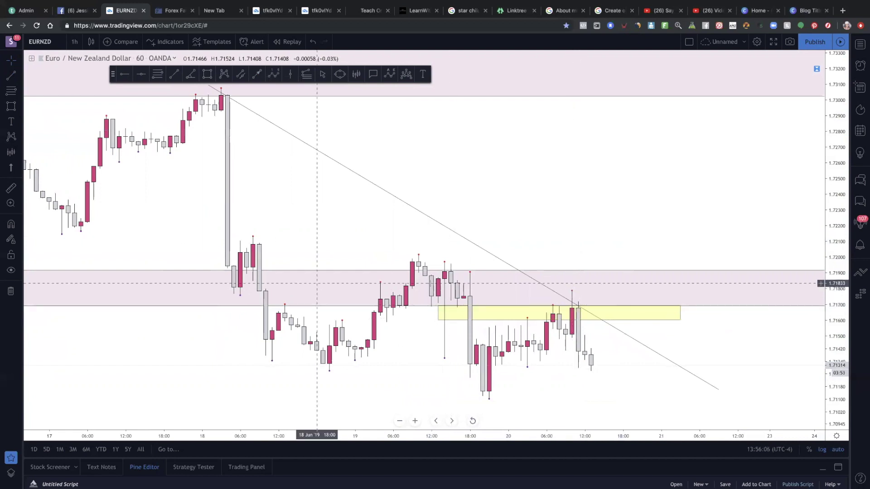
scroll(488, 287, "down", 1)
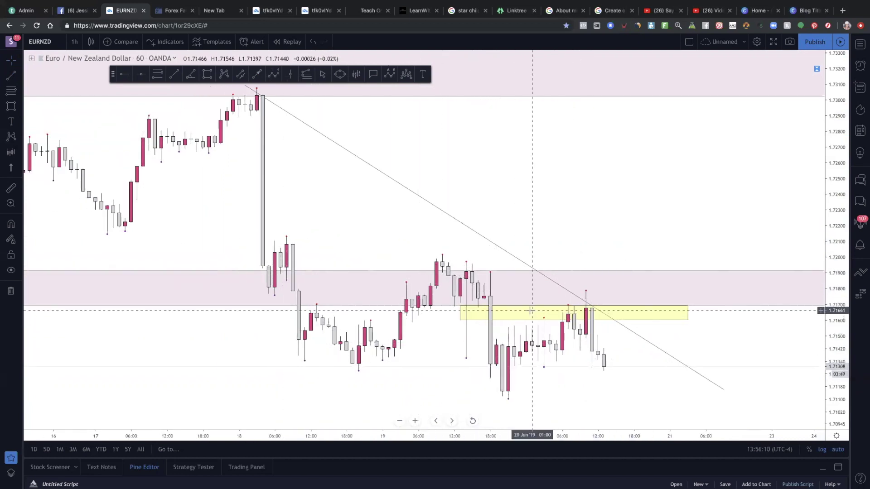
scroll(542, 311, "up", 1)
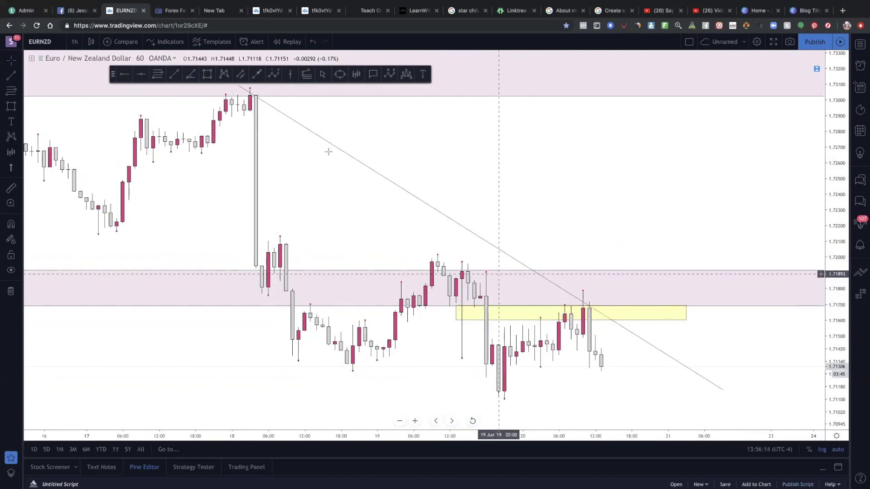
scroll(659, 368, "left", 1)
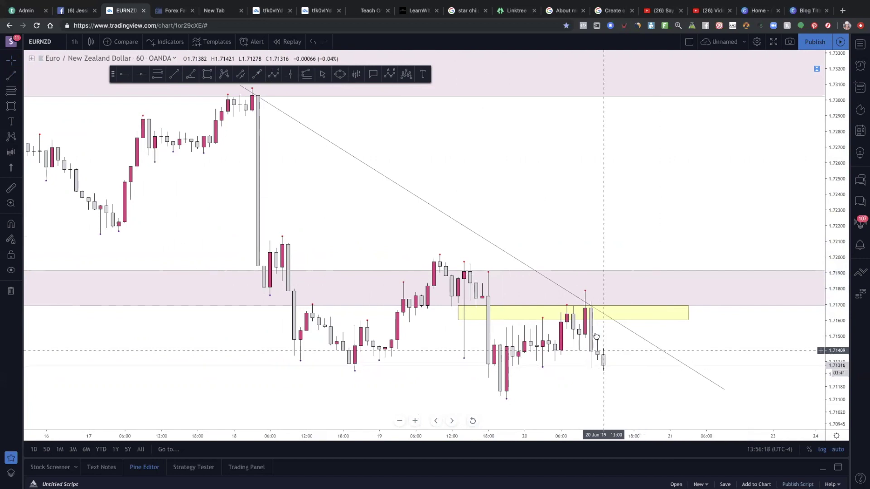
scroll(599, 322, "right", 1)
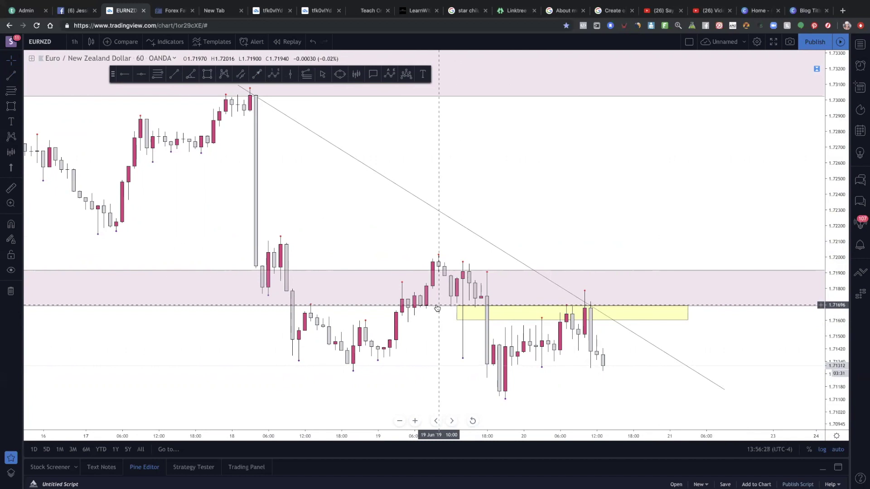
scroll(437, 308, "down", 3)
left_click_drag(668, 160, 451, 145)
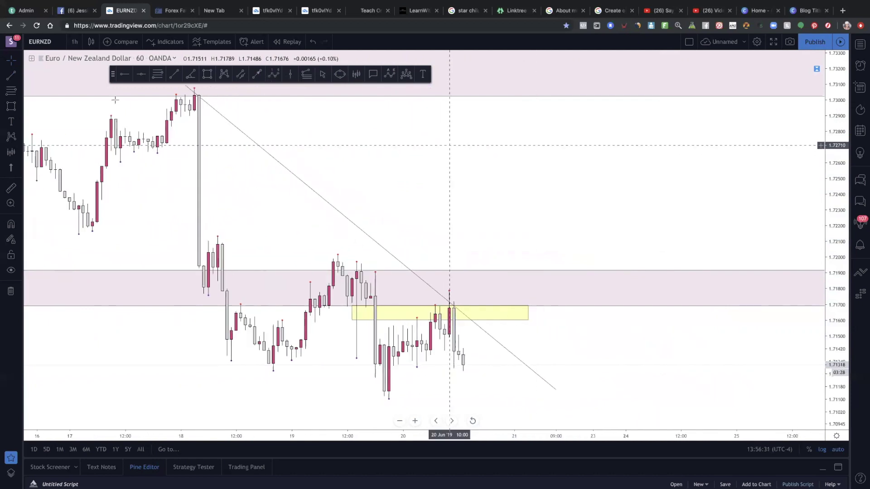
Step: Outline a flag with a line from about 1.7192 down to 1.7112 and two rising lines, the upper from about 1.7151 to 1.7176
left_click(166, 81)
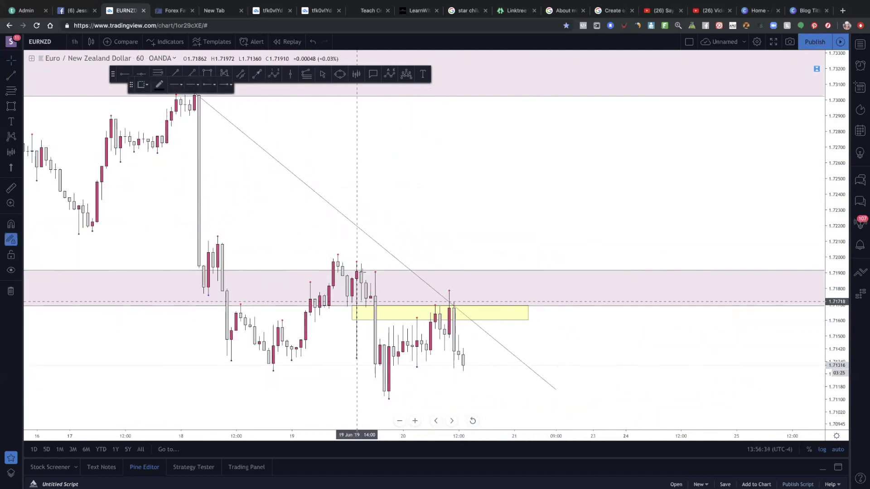
left_click(384, 395)
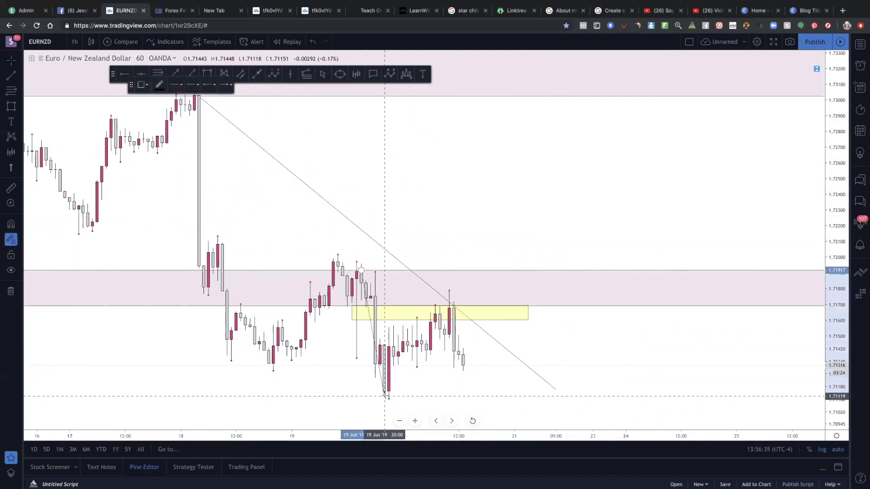
left_click(506, 332)
left_click(380, 335)
left_click(459, 295)
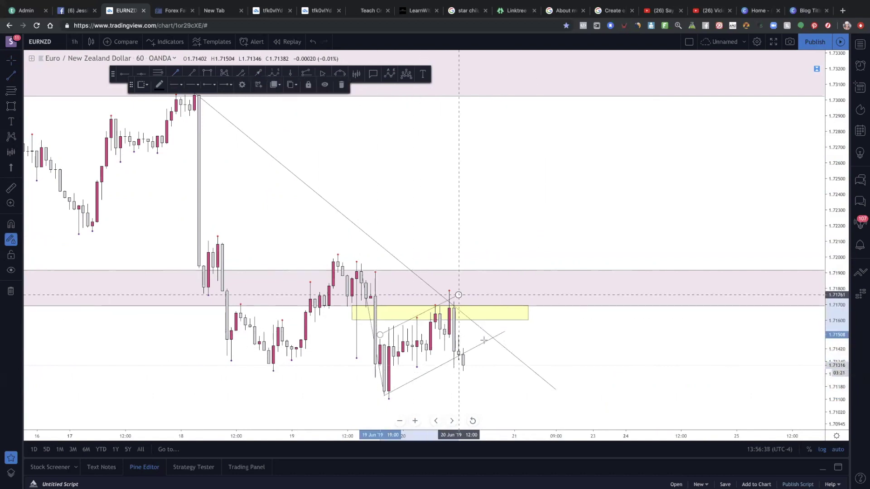
Step: Draw a head and shoulders pattern with left shoulder at about 1.7217, head at 1.7299 and right shoulder at 1.7196, and delete it
scroll(463, 354, "up", 2)
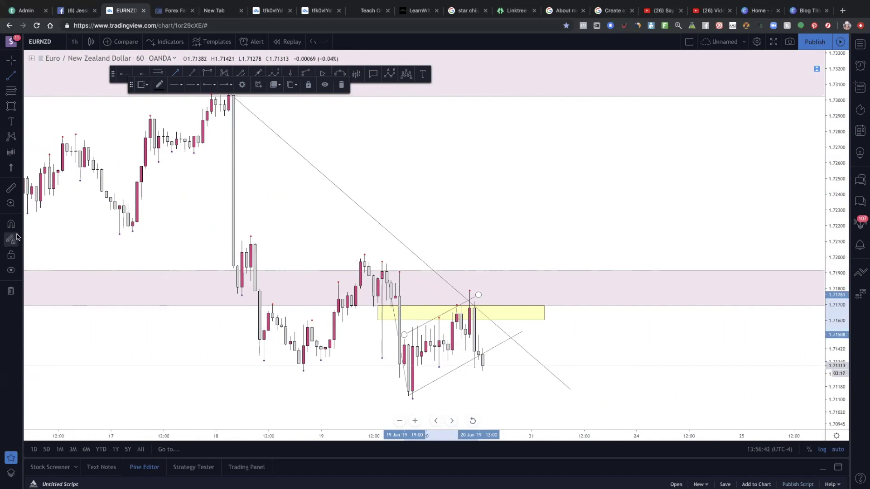
scroll(281, 151, "left", 4)
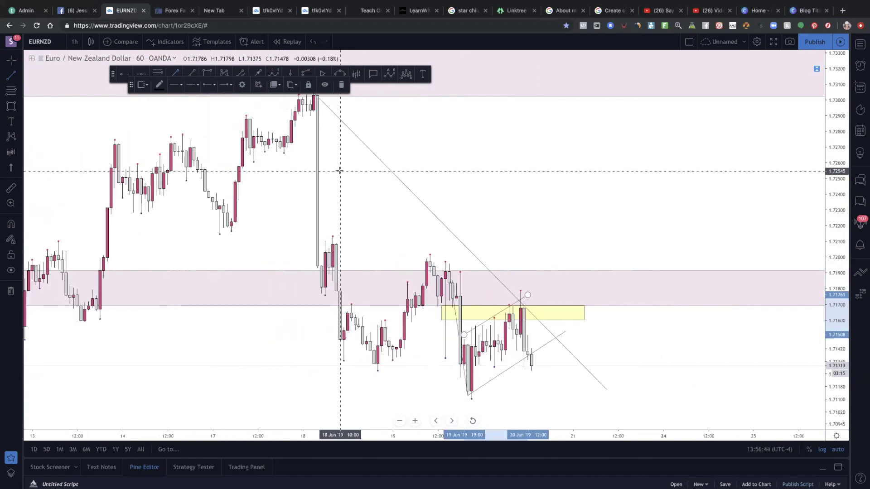
scroll(340, 171, "left", 3)
scroll(325, 171, "left", 3)
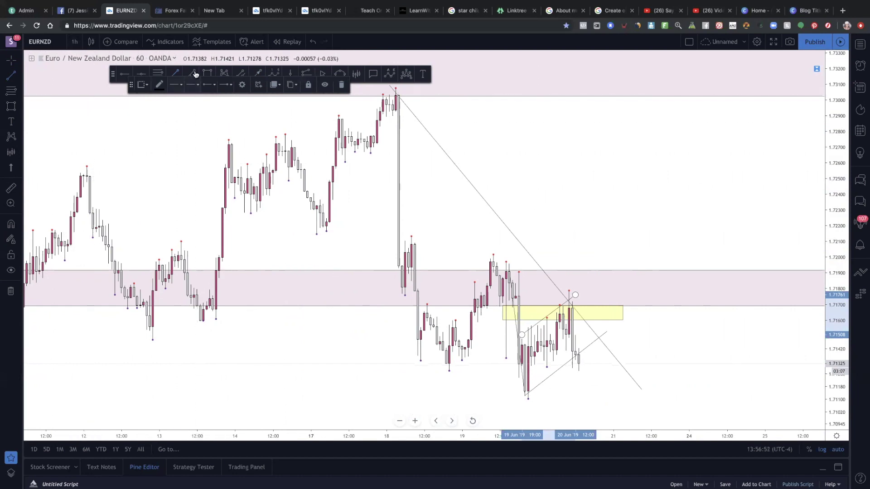
left_click(403, 77)
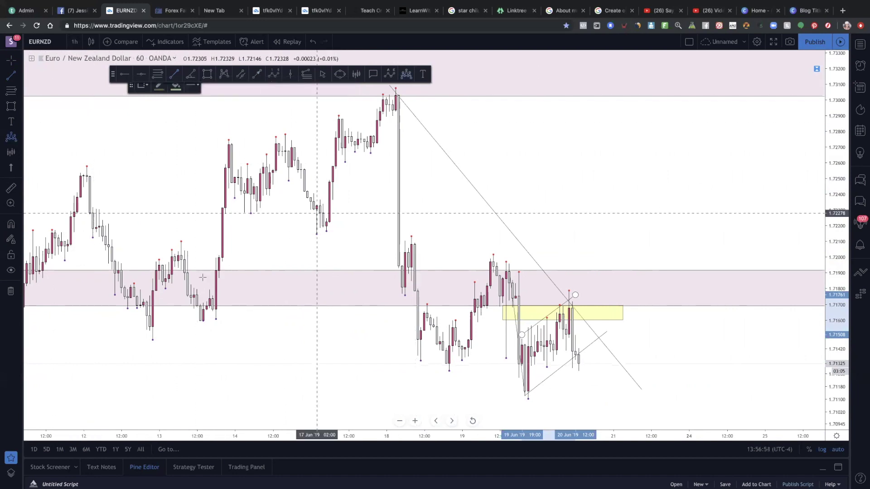
left_click(146, 333)
left_click(175, 231)
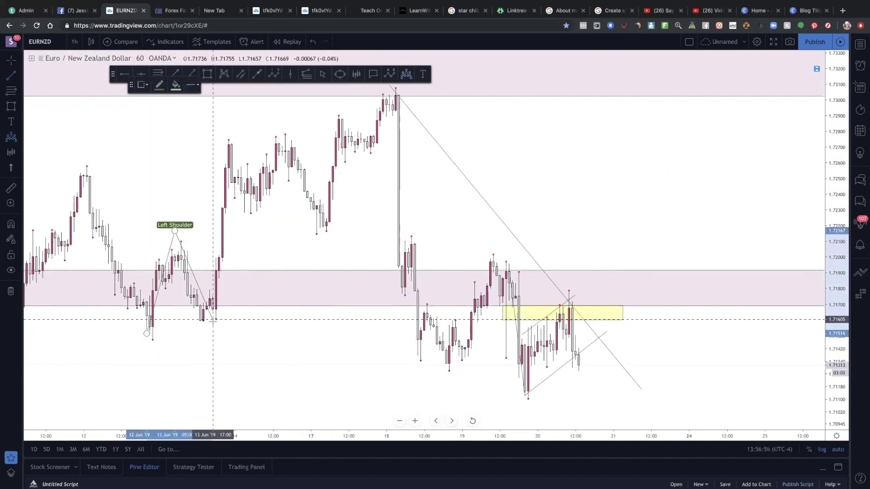
left_click(213, 320)
left_click(383, 102)
left_click(449, 345)
left_click(497, 263)
left_click(553, 358)
left_click(552, 308)
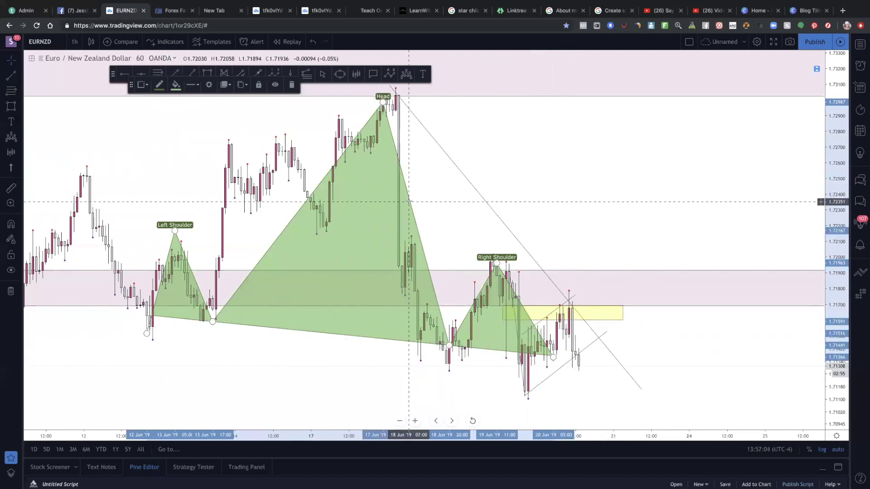
key("Delete")
Step: Draw a horizontal line at about 1.7114, across the 19 June swing low
scroll(292, 254, "down", 3)
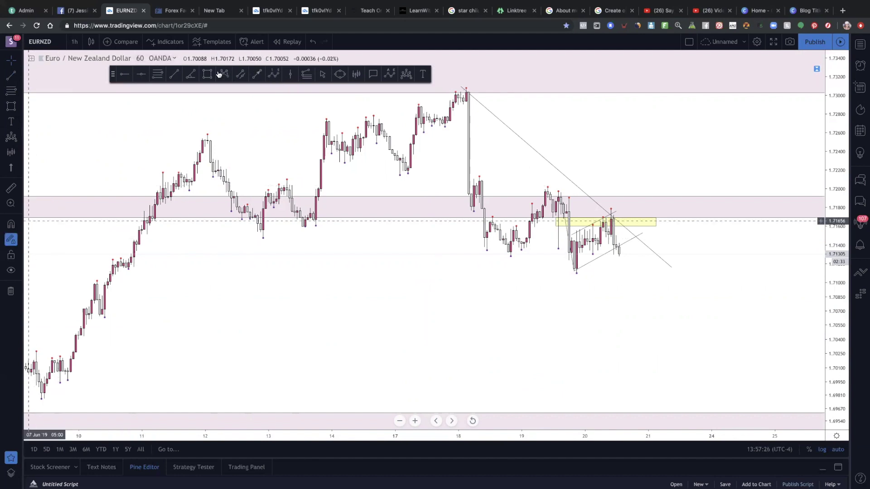
left_click(140, 76)
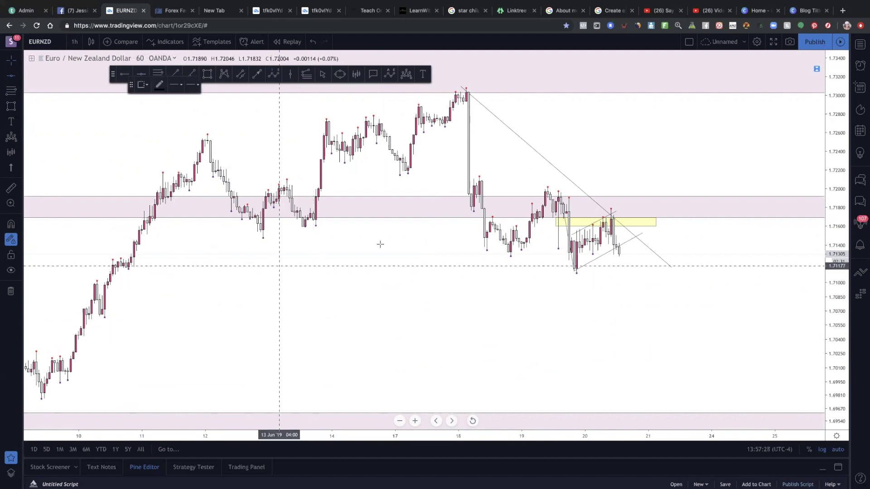
left_click(374, 269)
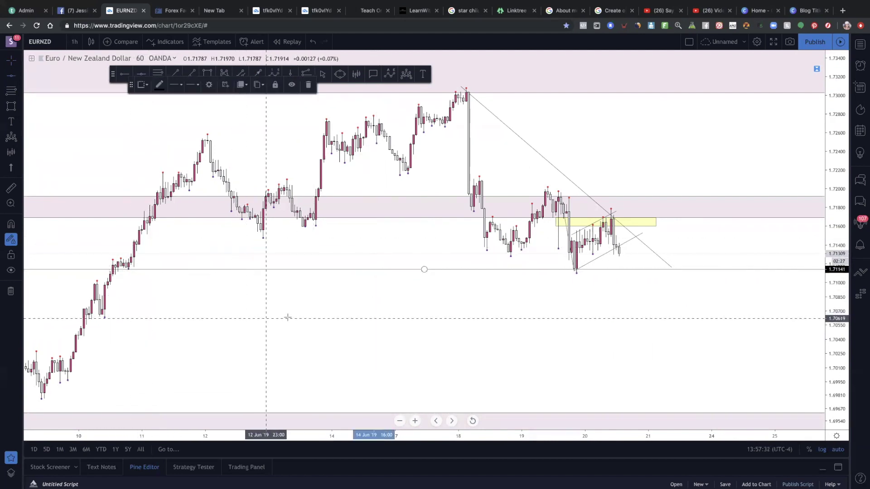
Step: Draw two more horizontal lines below the 1.7114 line, at about 1.7064 and 1.6999
left_click(308, 317)
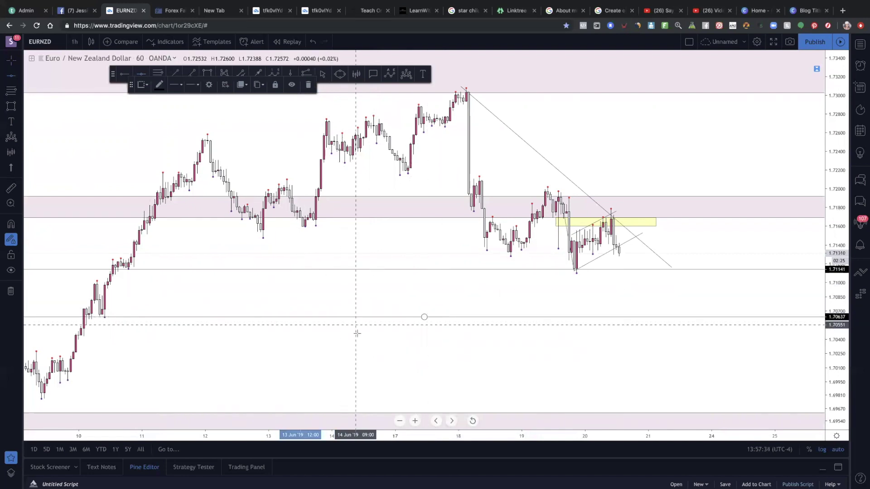
scroll(357, 333, "down", 1)
left_click(367, 378)
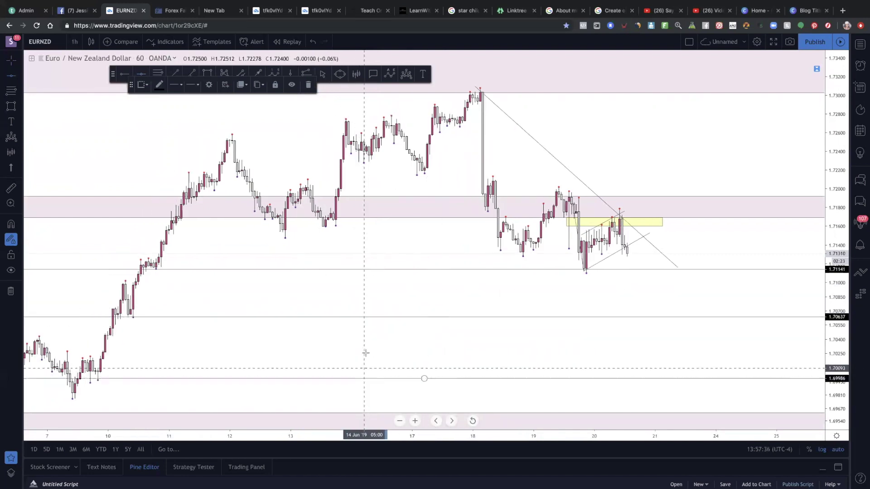
Step: Draw a horizontal line at about 1.7030, between the two lowest lines, and turn off continuous drawing mode
scroll(446, 343, "up", 3)
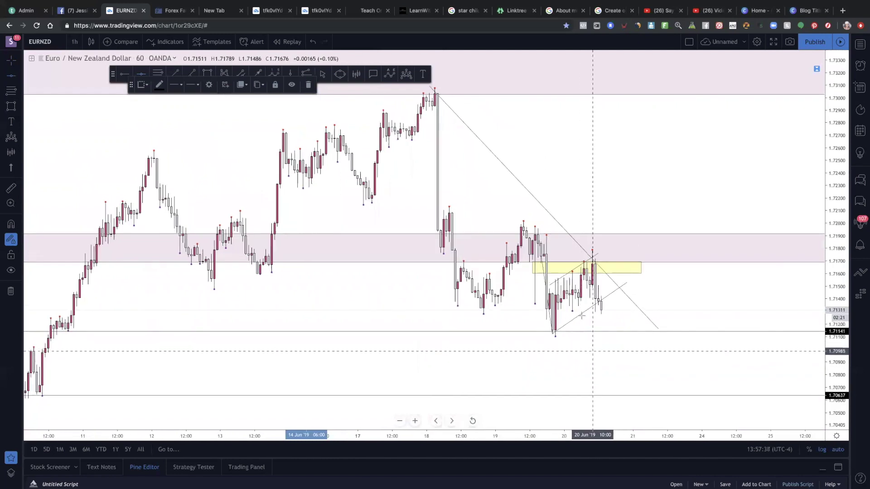
scroll(643, 259, "down", 2)
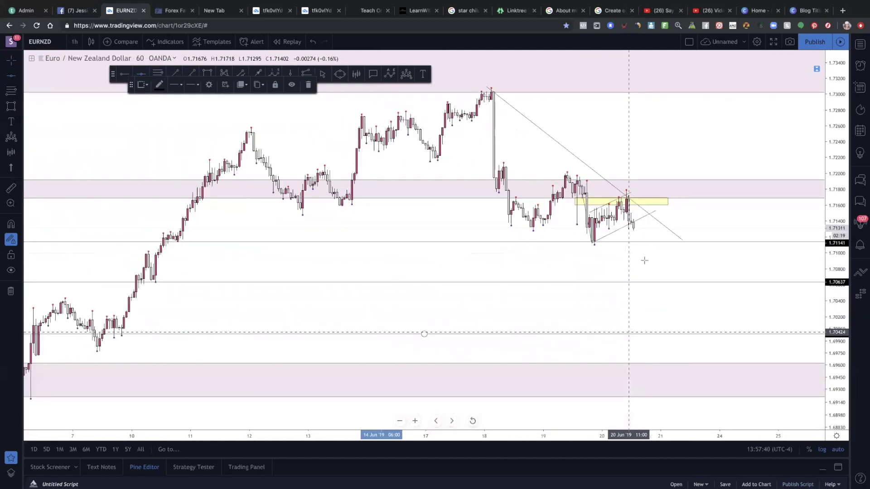
scroll(643, 241, "down", 1)
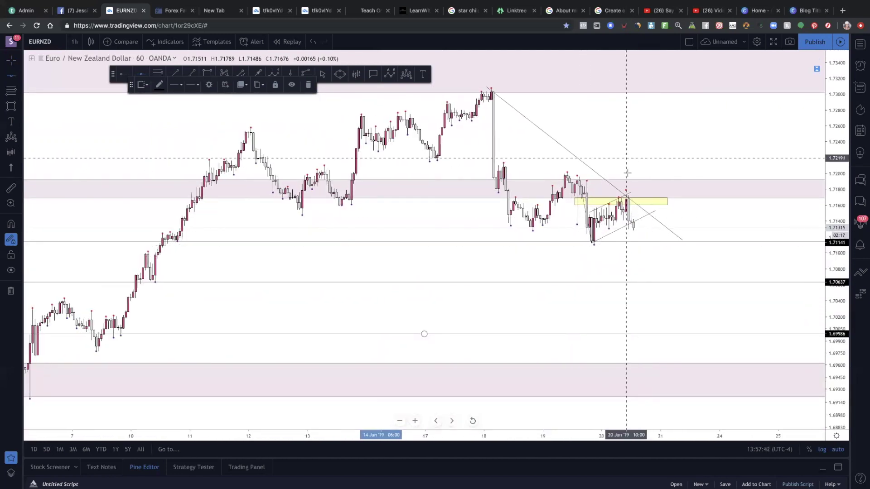
scroll(641, 240, "down", 1)
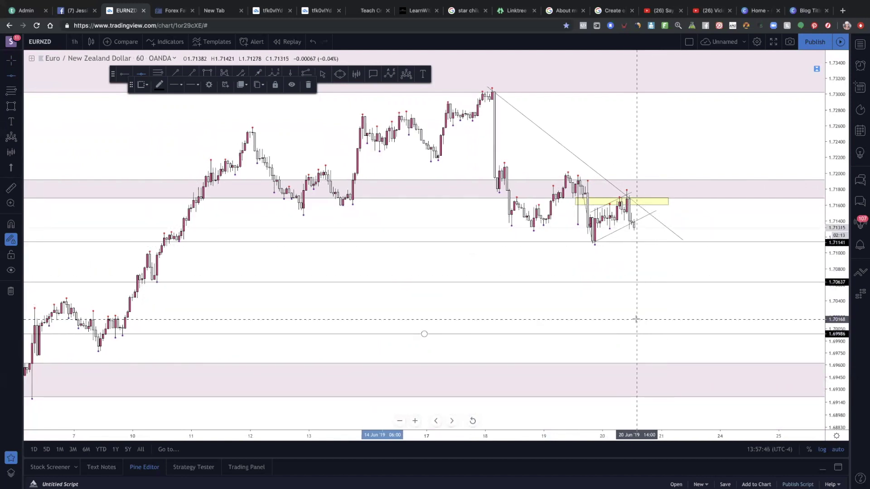
scroll(637, 316, "down", 2)
scroll(614, 307, "up", 1)
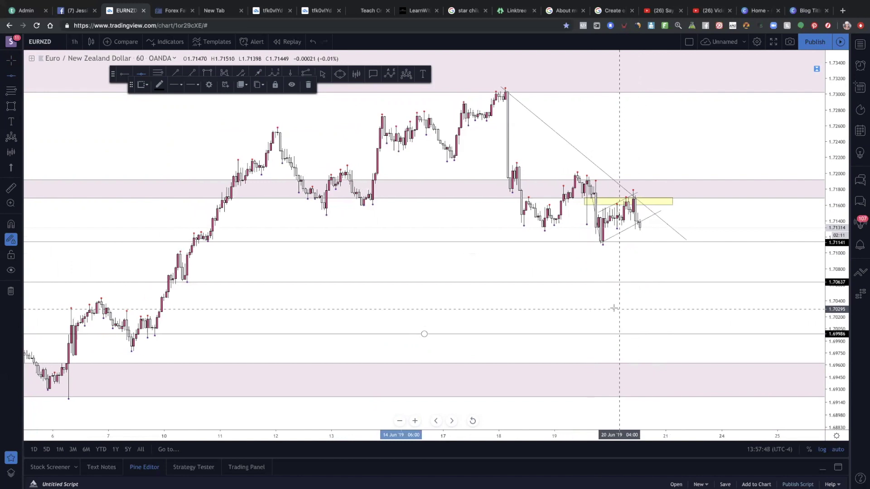
scroll(526, 305, "up", 1)
left_click(10, 240)
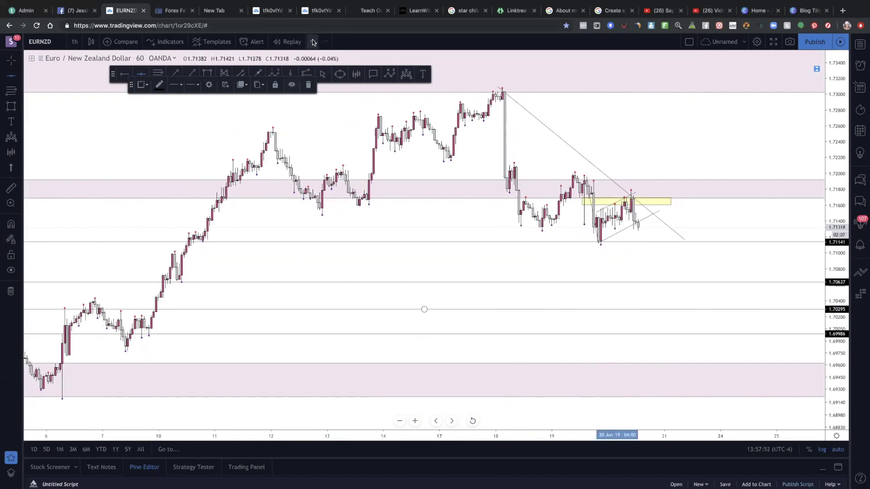
Step: Draw a horizontal line at about 1.7266, below the upper zone, and delete the line at about 1.7030
left_click(312, 42)
left_click(324, 120)
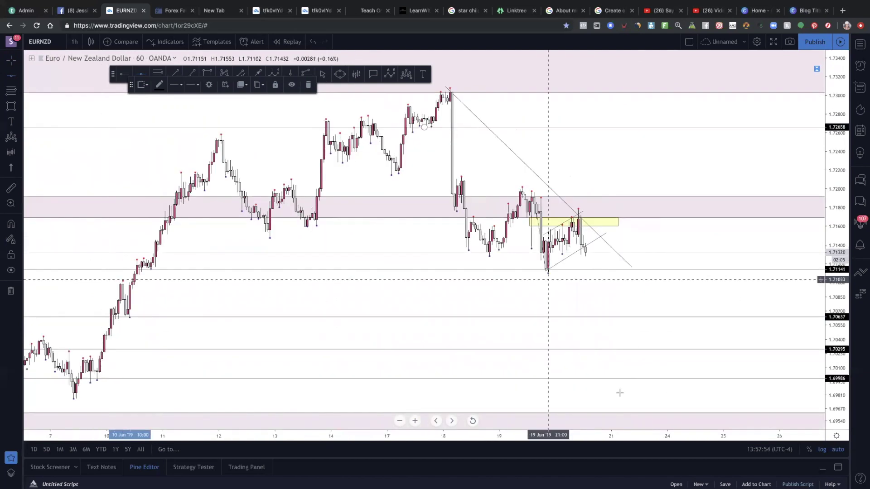
left_click(604, 325)
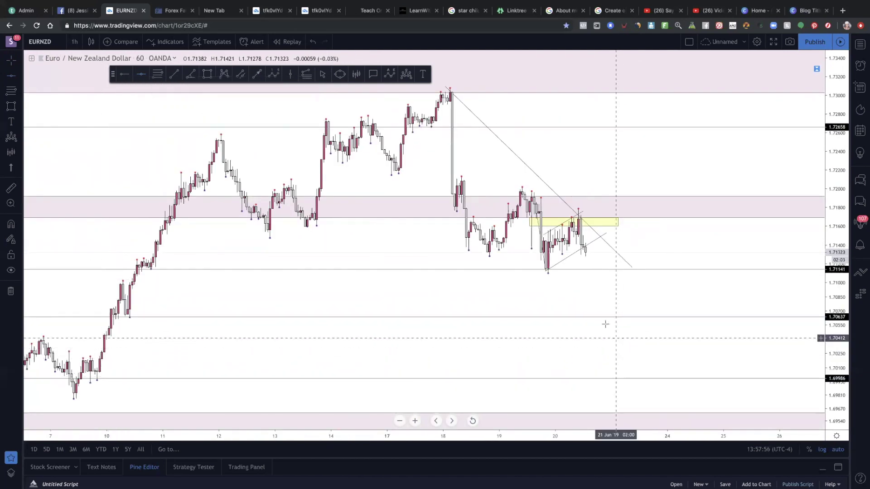
Step: Draw the expected move as blue arrows zigzagging down from about 1.7114 to 1.7064, and again from about 1.7061 to 1.7002
scroll(604, 325, "up", 5)
scroll(537, 339, "down", 6)
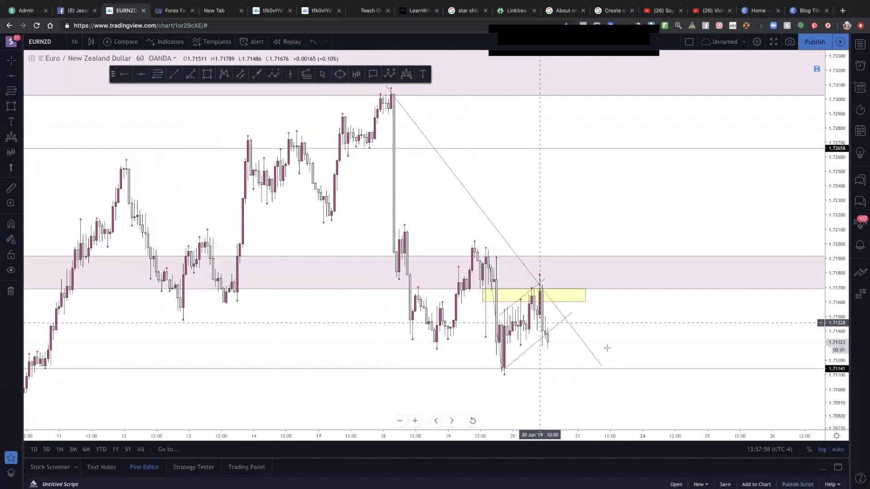
scroll(815, 353, "down", 2)
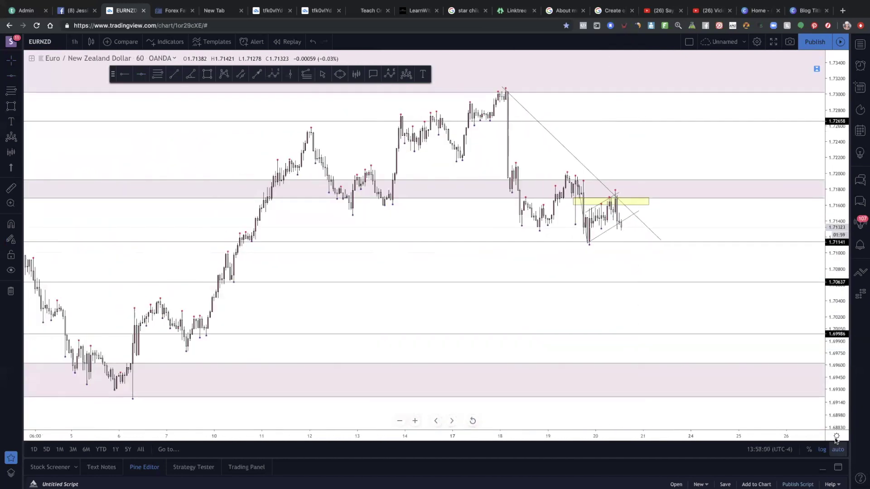
left_click_drag(647, 270, 528, 227)
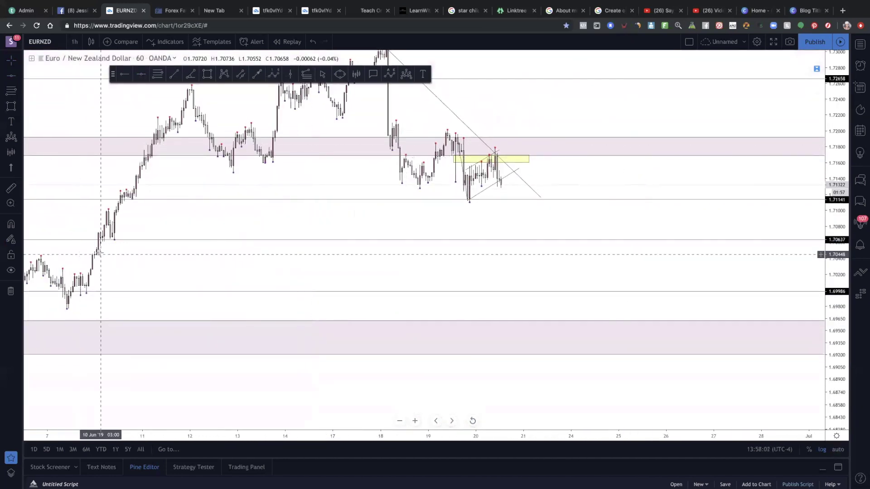
left_click(11, 240)
left_click(257, 74)
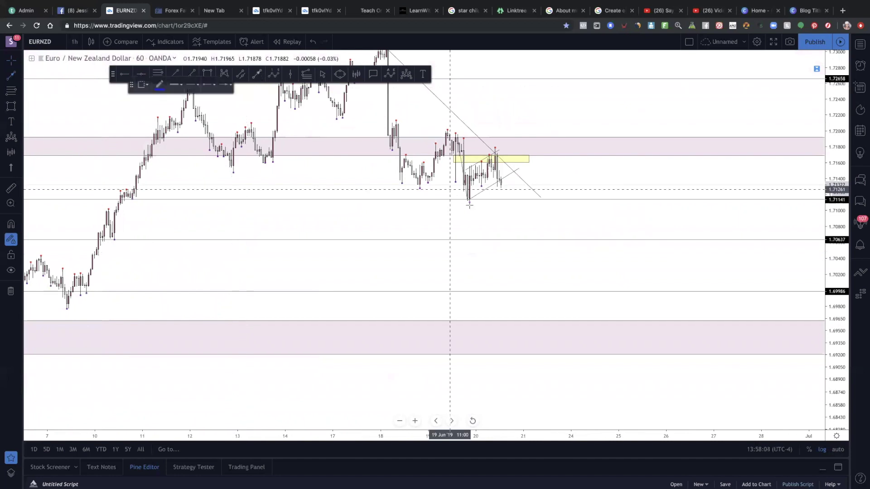
mouse_move(507, 199)
left_mouse_down()
mouse_move(515, 219)
mouse_move(533, 201)
left_mouse_up()
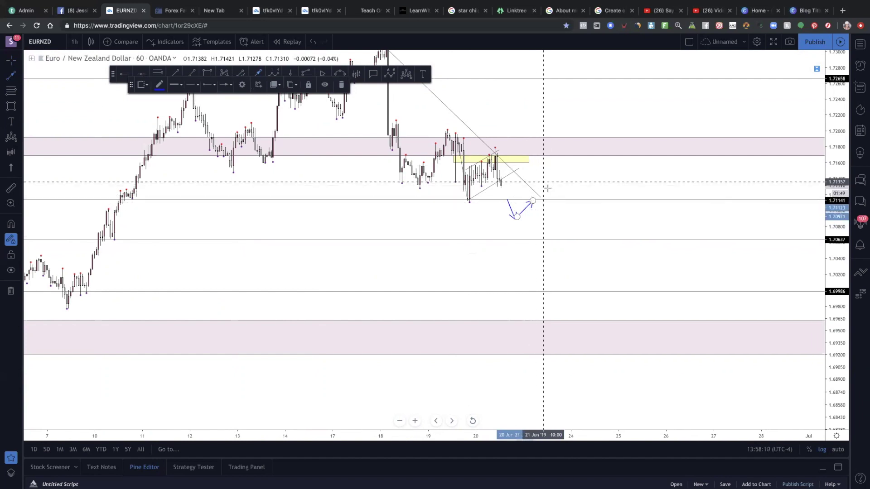
mouse_move(533, 201)
left_mouse_down()
mouse_move(549, 239)
mouse_move(575, 258)
mouse_move(590, 242)
mouse_move(604, 288)
left_mouse_up()
scroll(550, 240, "down", 1)
scroll(451, 195, "right", 3)
scroll(450, 195, "right", 2)
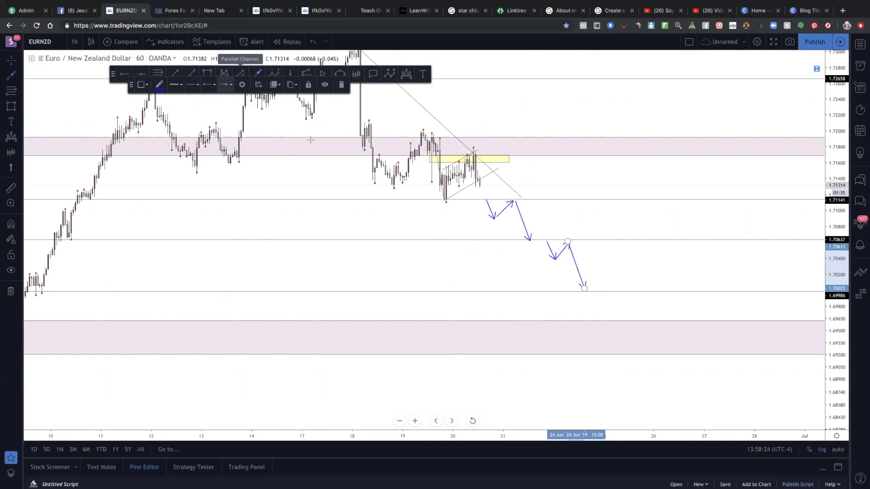
Step: Extend the falling trend line's lower end to about 1.6991 on 25 June, past the last arrow
left_click(522, 198)
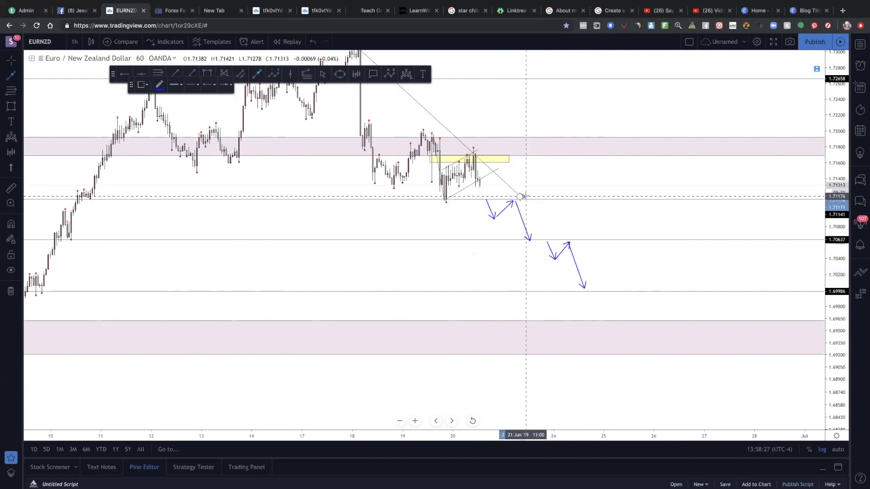
left_click(523, 204)
left_click_drag(523, 200, 640, 296)
scroll(456, 188, "up", 3)
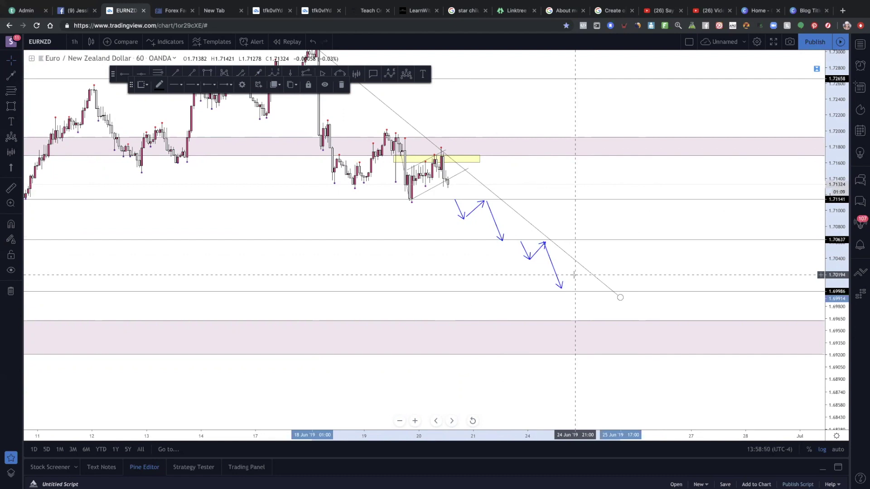
Step: Restore automatic price scaling and examine the 1-hour price history against the trend line, levels and forecast arrows
scroll(575, 275, "down", 4)
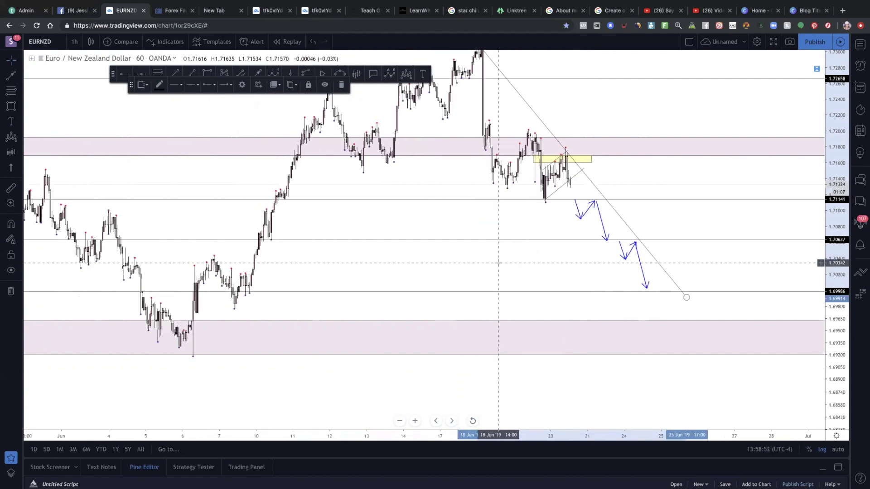
scroll(498, 262, "down", 1)
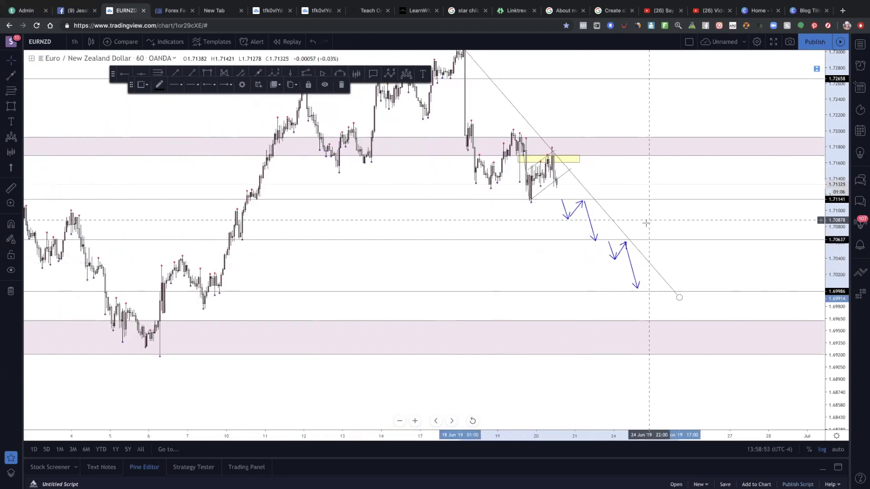
left_click(836, 449)
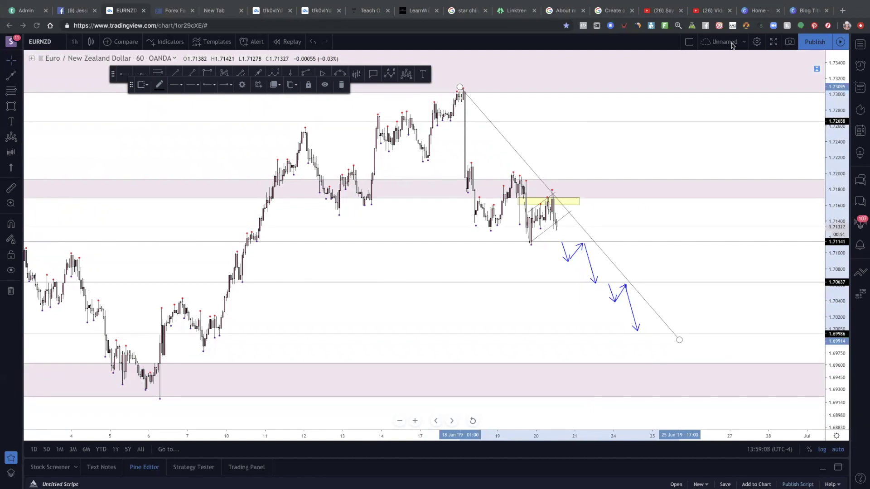
scroll(594, 130, "right", 3)
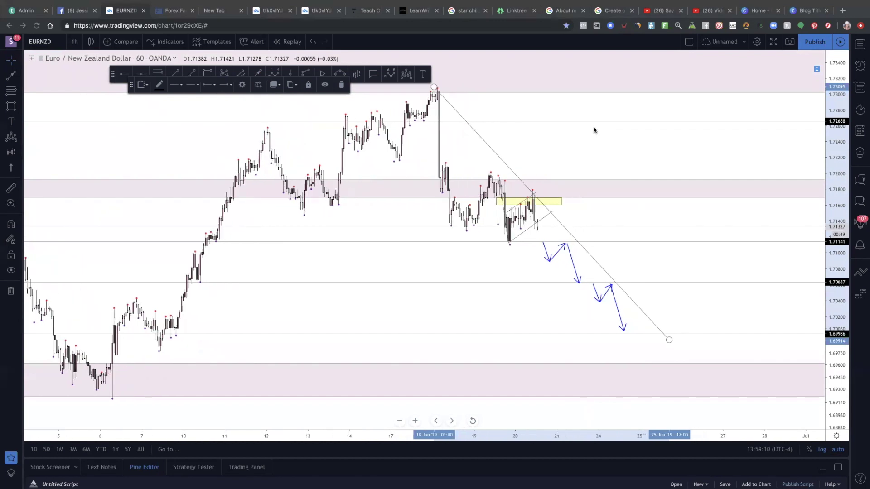
scroll(595, 131, "right", 5)
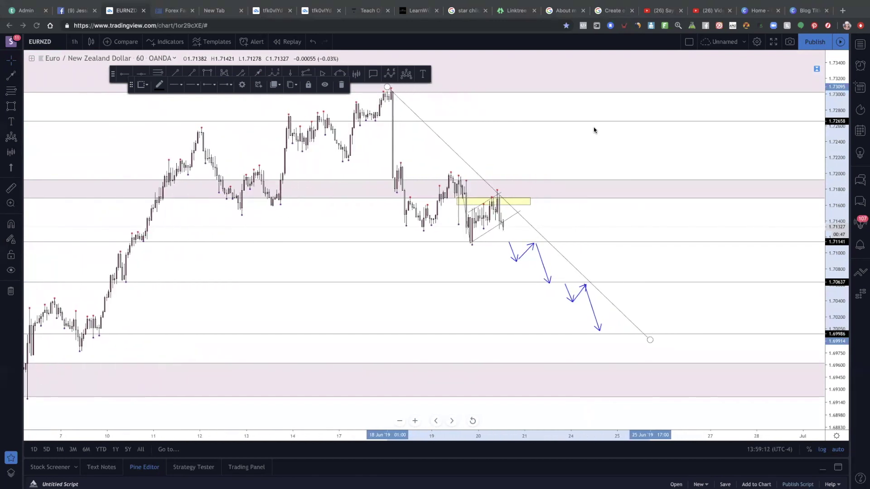
scroll(597, 124, "left", 4)
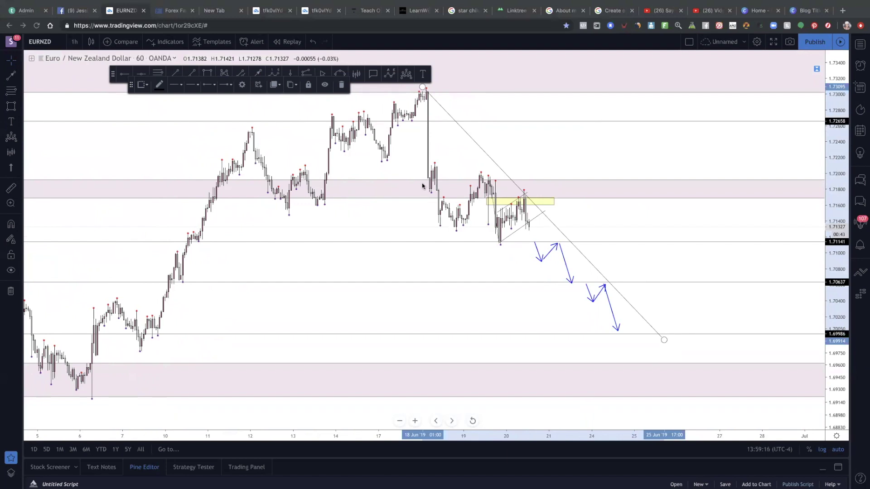
scroll(543, 169, "left", 9)
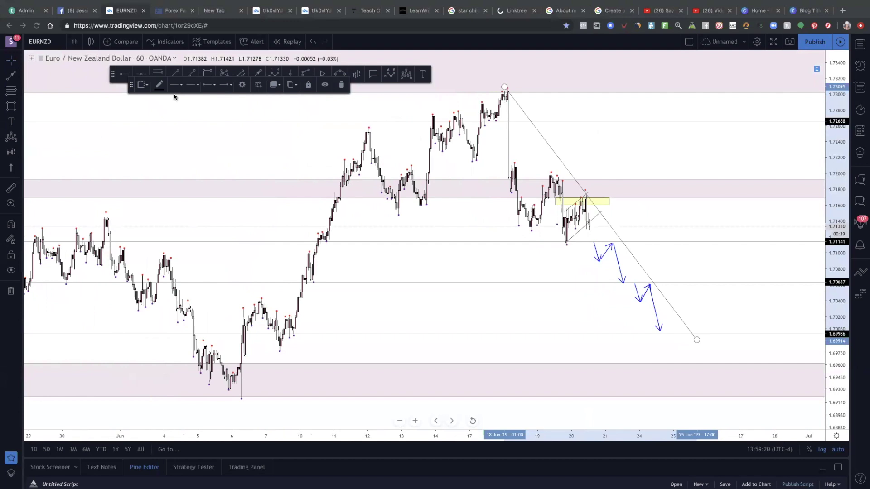
Step: Switch the chart to the daily interval and move the floating drawing toolbar up, clear of the upper zone
left_click(74, 42)
left_click(91, 236)
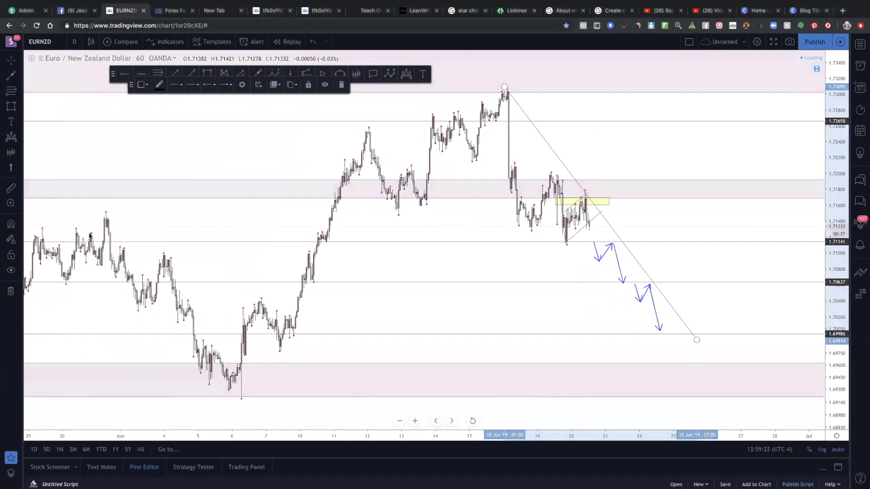
scroll(356, 183, "up", 4)
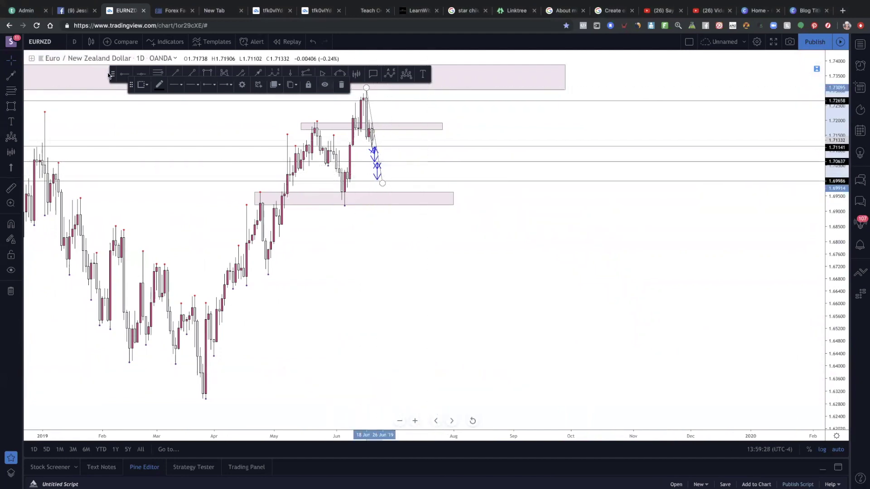
left_click_drag(112, 74, 103, 53)
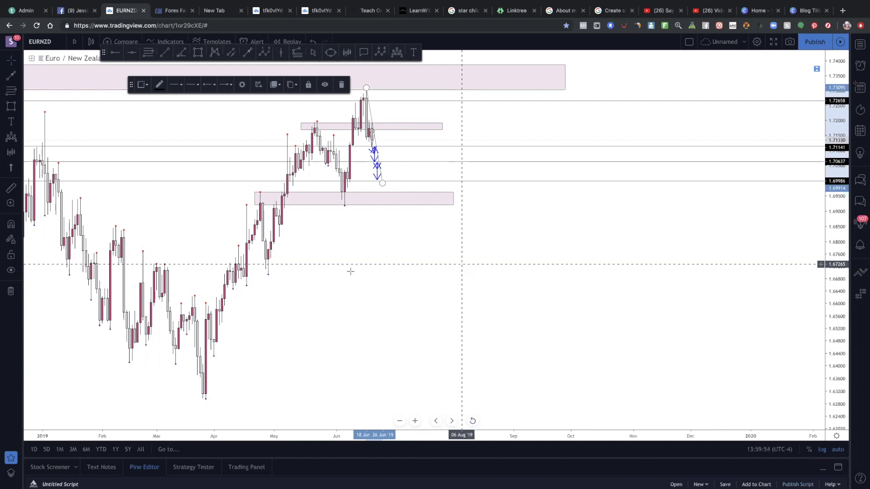
scroll(317, 265, "up", 1)
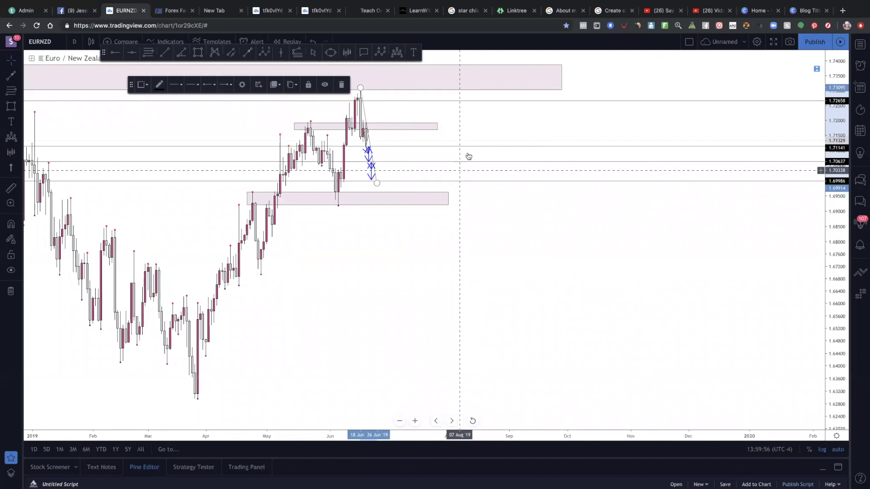
scroll(469, 157, "up", 1)
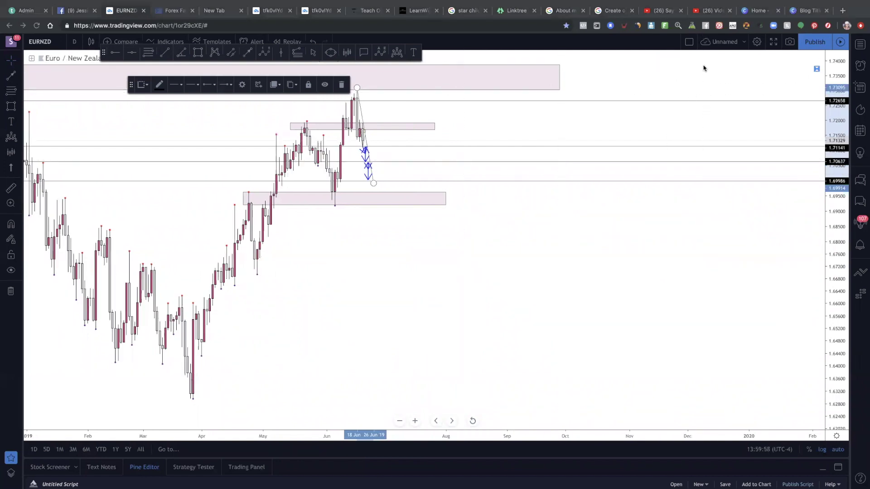